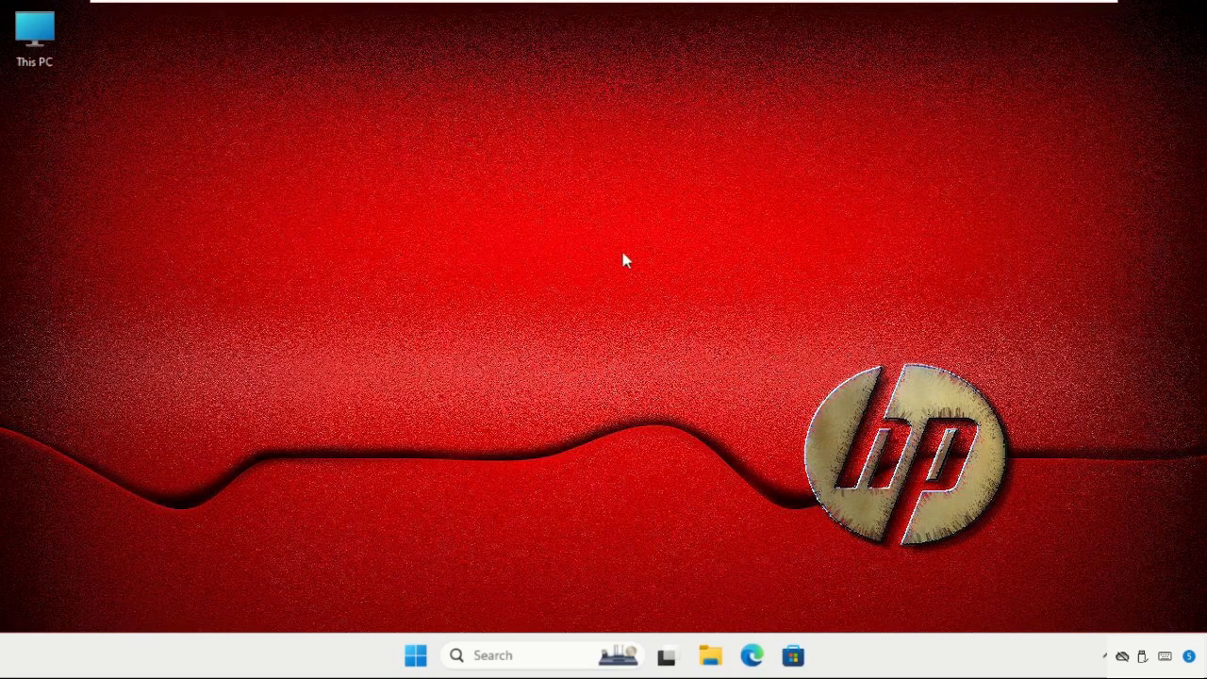
Open the Accessibility page in Windows Settings
{"action": "right_click", "coordinate": [416, 657]}
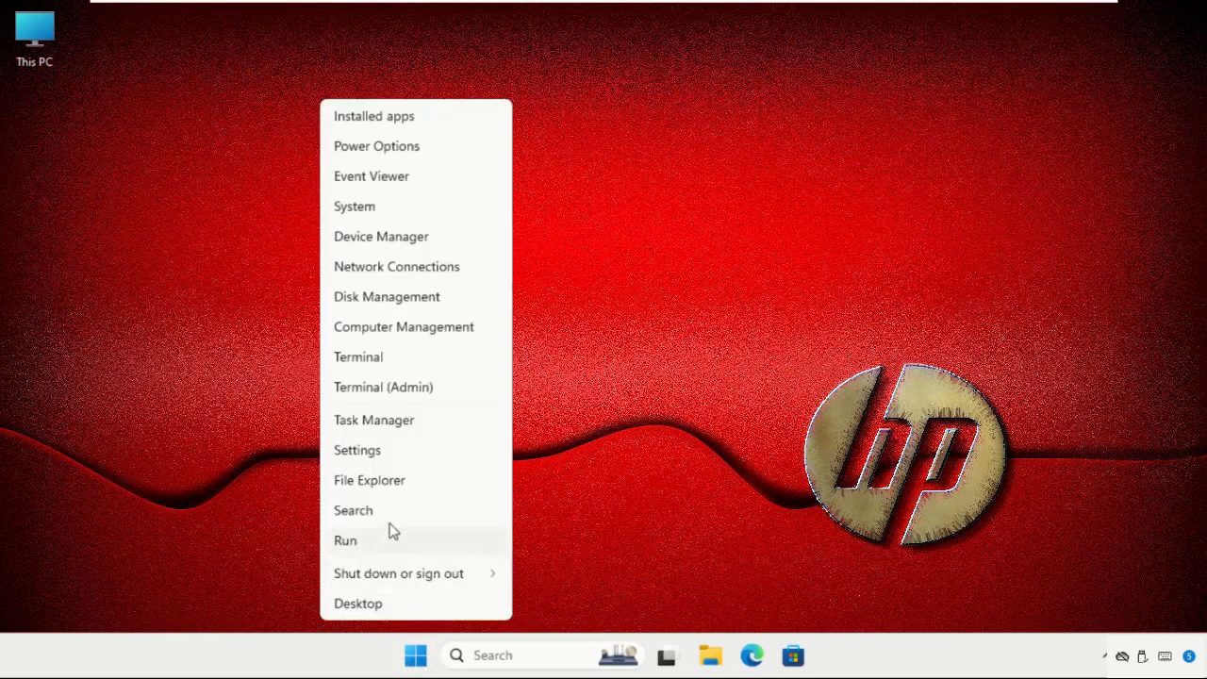
{"action": "left_click", "coordinate": [394, 452]}
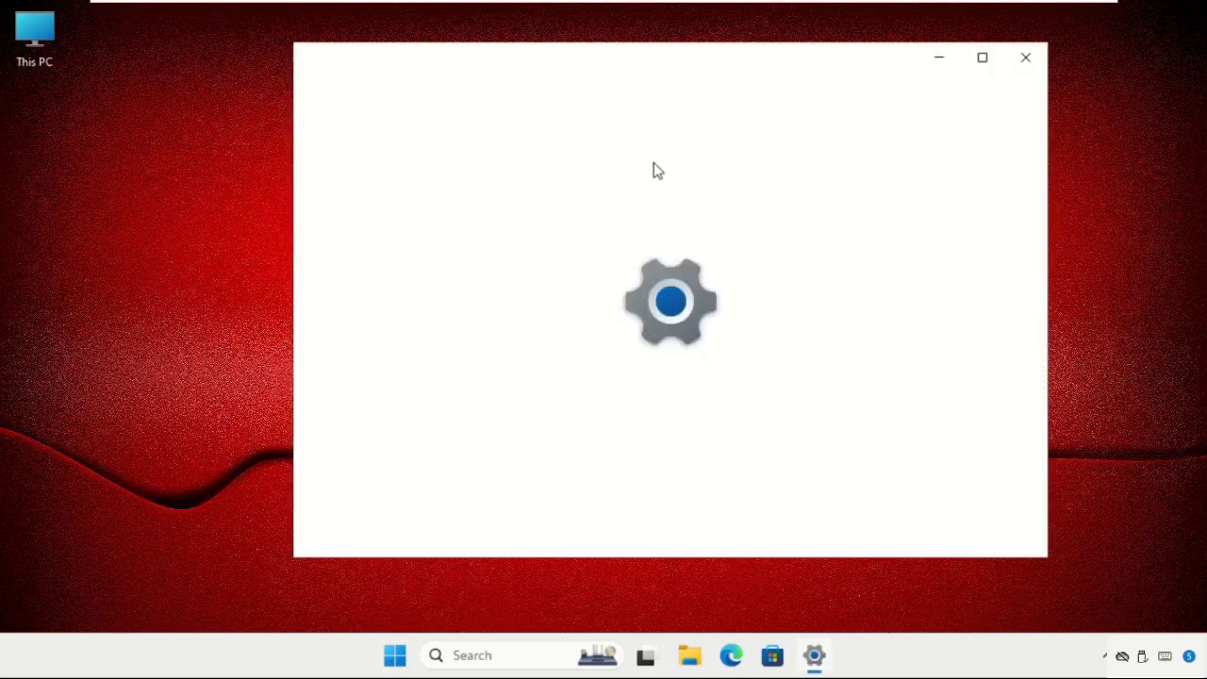
{"action": "double_click", "coordinate": [649, 67]}
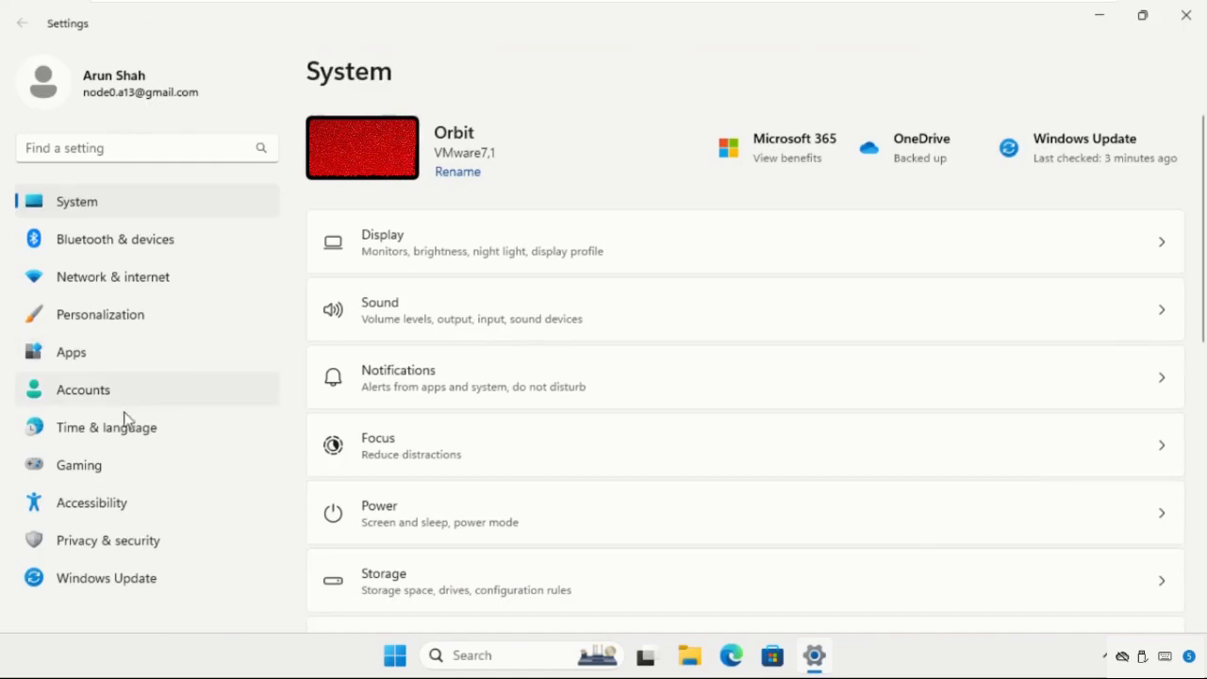
{"action": "left_click", "coordinate": [81, 507]}
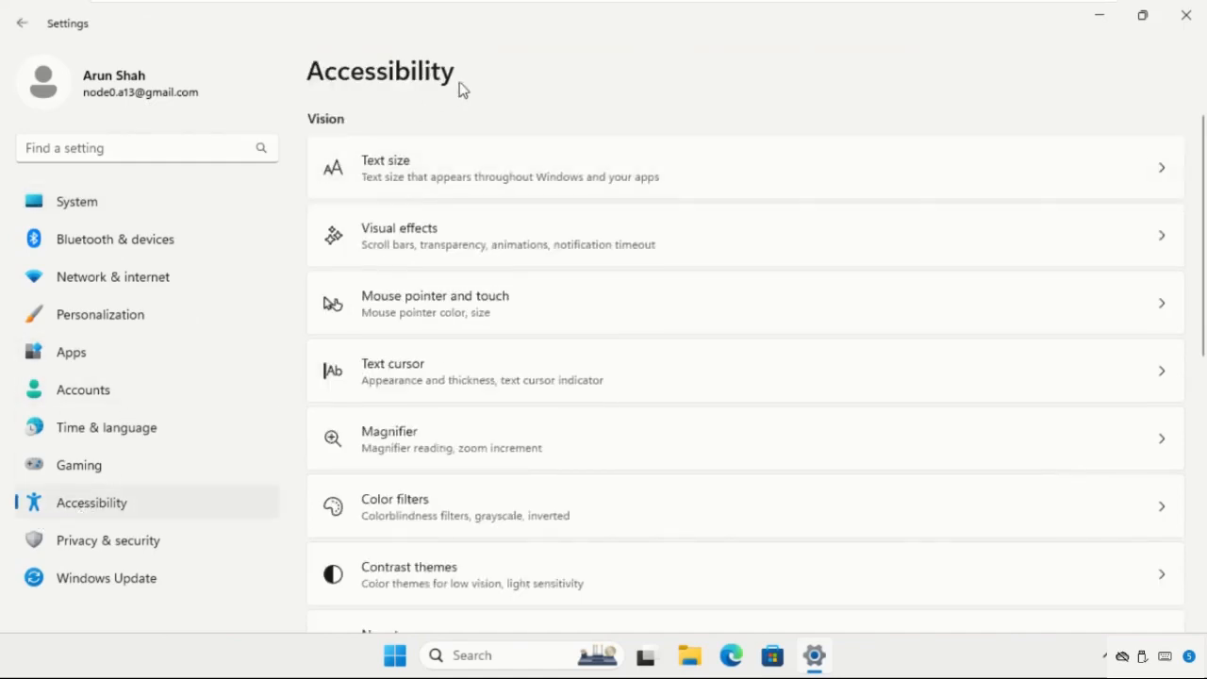
Check the Sticky, Filter and Toggle keys options in the Keyboard accessibility settings, and close Settings
{"action": "double_click", "coordinate": [525, 21]}
{"action": "scroll", "coordinate": [542, 263], "scroll_direction": "down", "scroll_amount": 3}
{"action": "scroll", "coordinate": [542, 263], "scroll_direction": "down", "scroll_amount": 5}
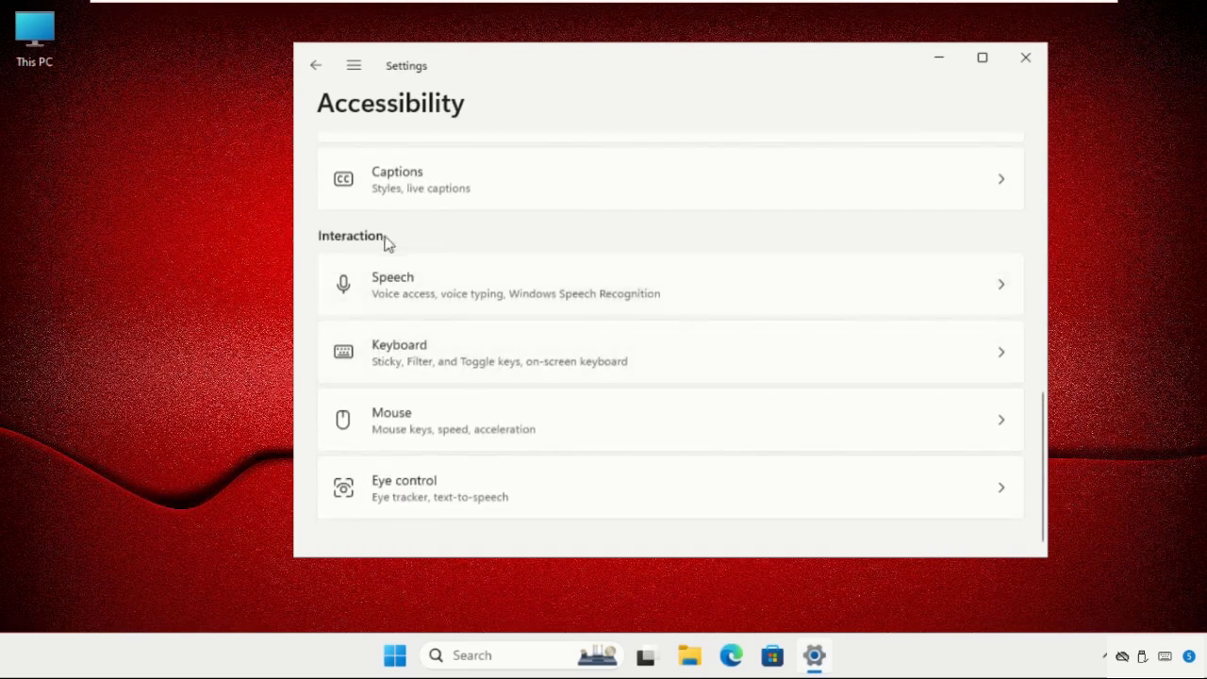
{"action": "left_click", "coordinate": [999, 363]}
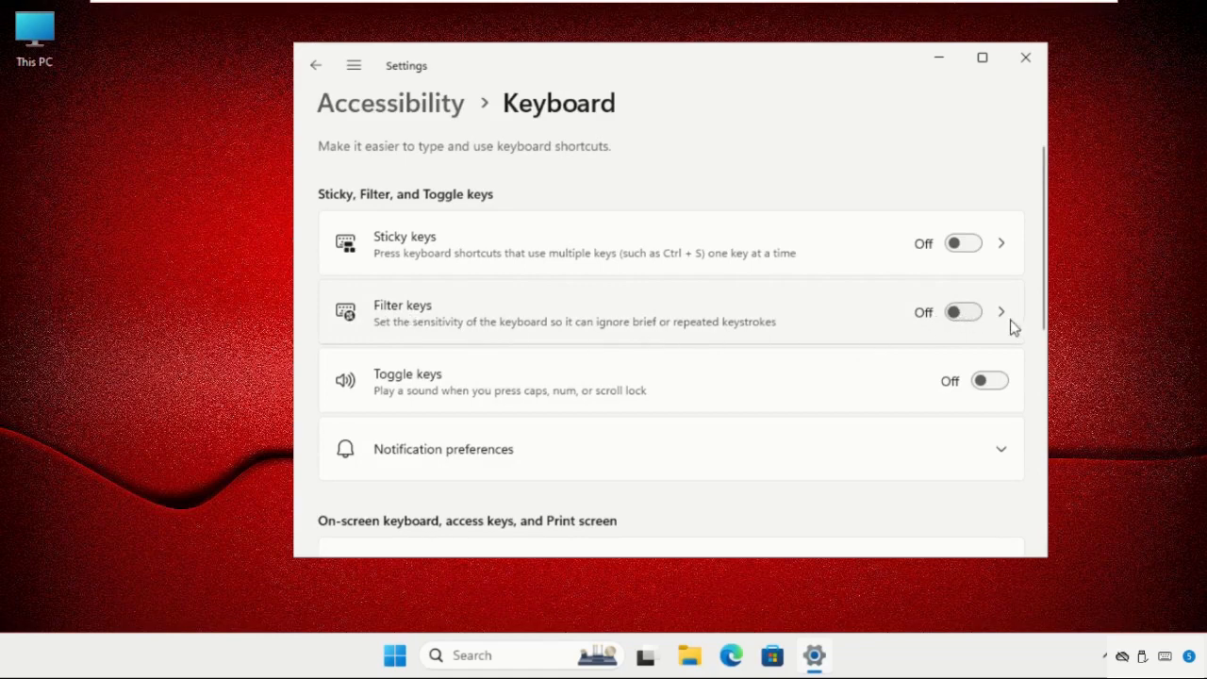
{"action": "left_click", "coordinate": [1027, 60]}
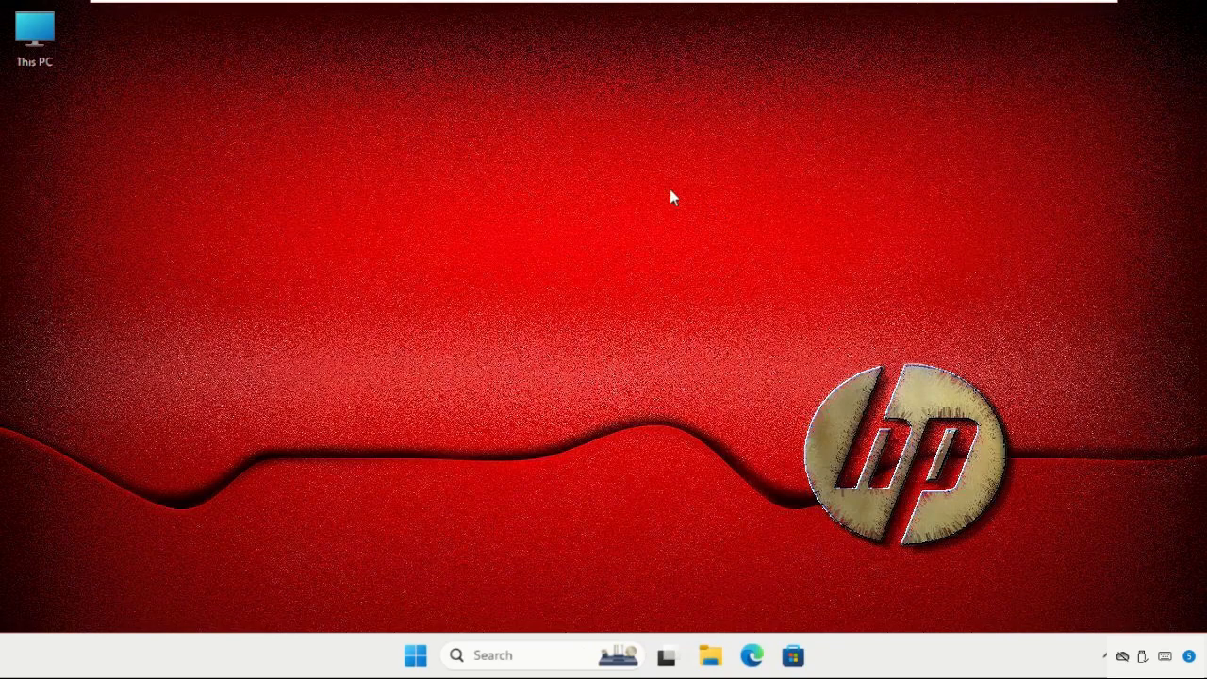
Run the command "control keyboard" to open the Keyboard Properties dialog
{"action": "right_click", "coordinate": [418, 656]}
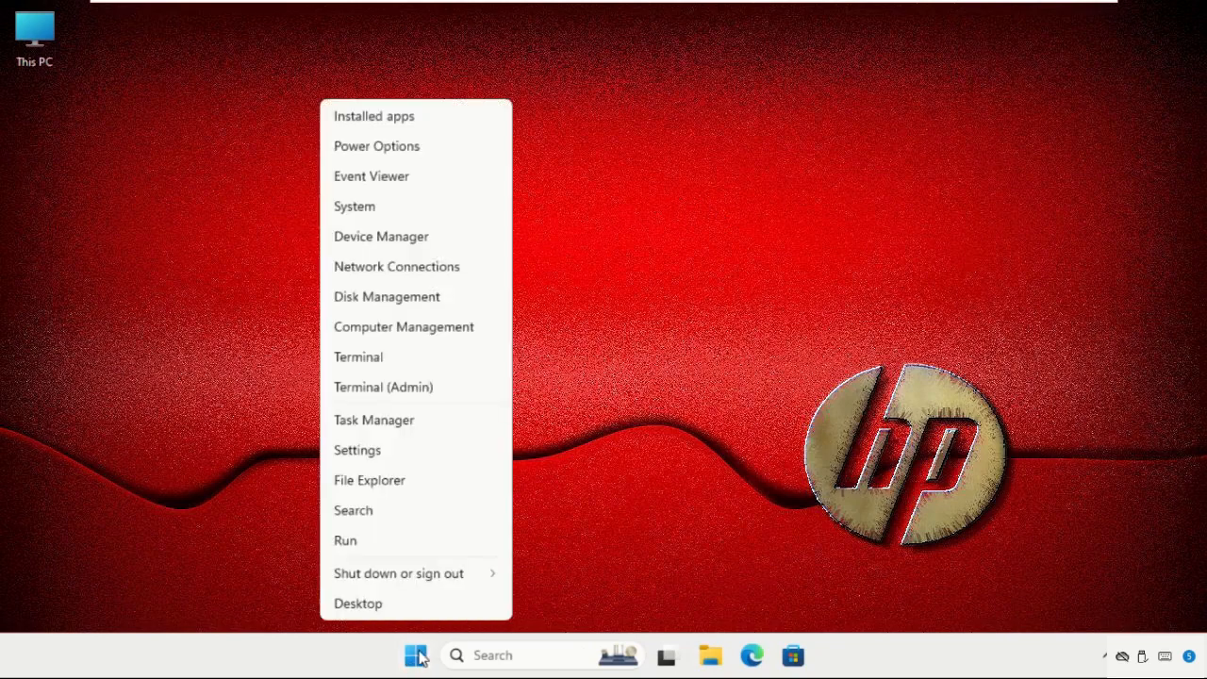
{"action": "left_click", "coordinate": [398, 550]}
{"action": "left_click_drag", "start_coordinate": [169, 455], "coordinate": [680, 141]}
{"action": "key", "text": "BackSpace"}
{"action": "type", "text": "c"}
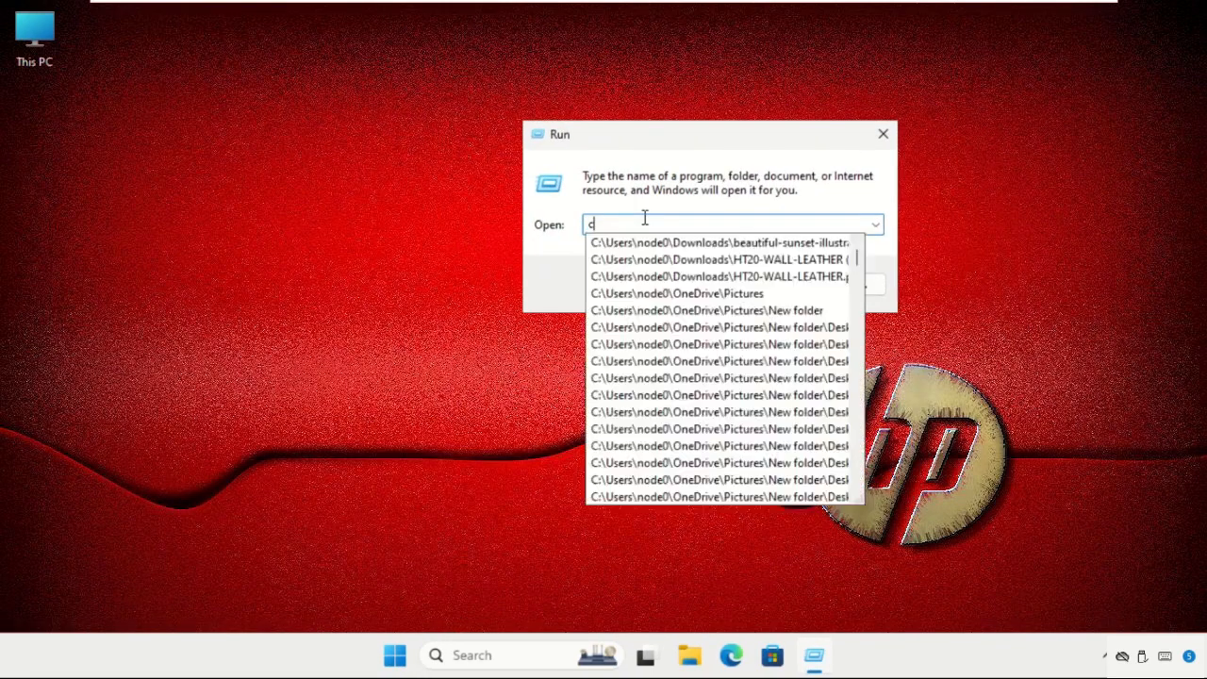
{"action": "type", "text": "ontrol keybo"}
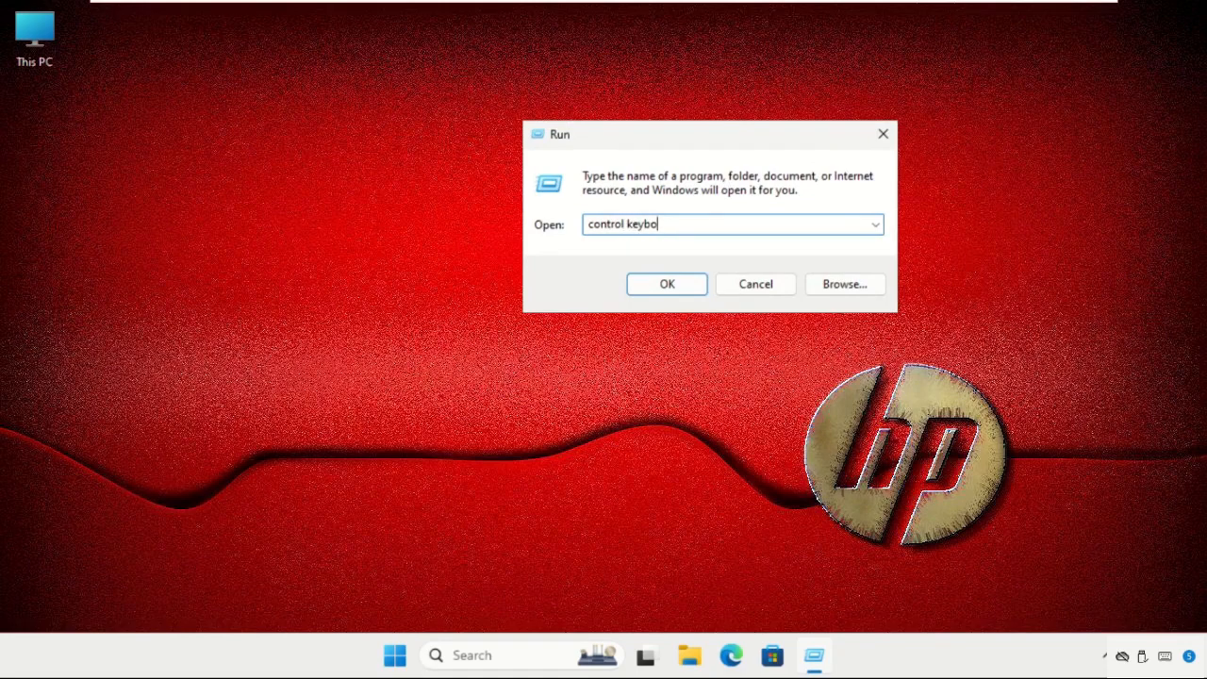
{"action": "type", "text": "ard"}
{"action": "key", "text": "Return"}
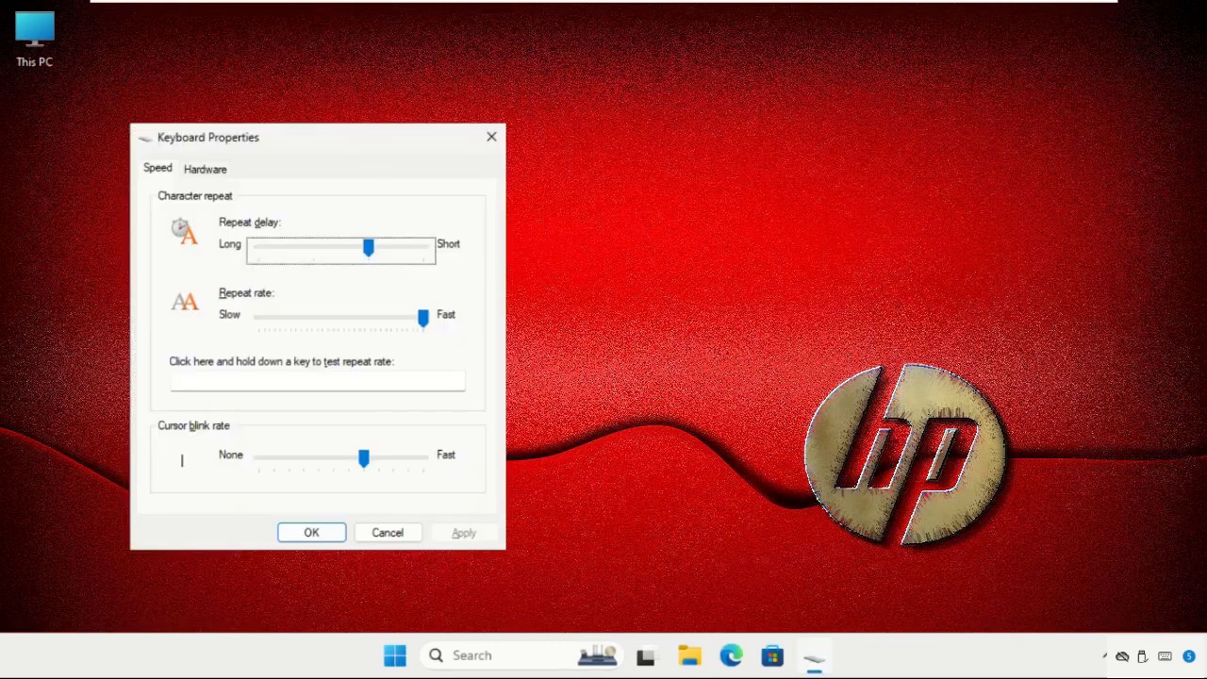
Set the keyboard's character repeat rate to Fast and close Keyboard Properties without applying
{"action": "left_click_drag", "start_coordinate": [367, 151], "coordinate": [686, 129]}
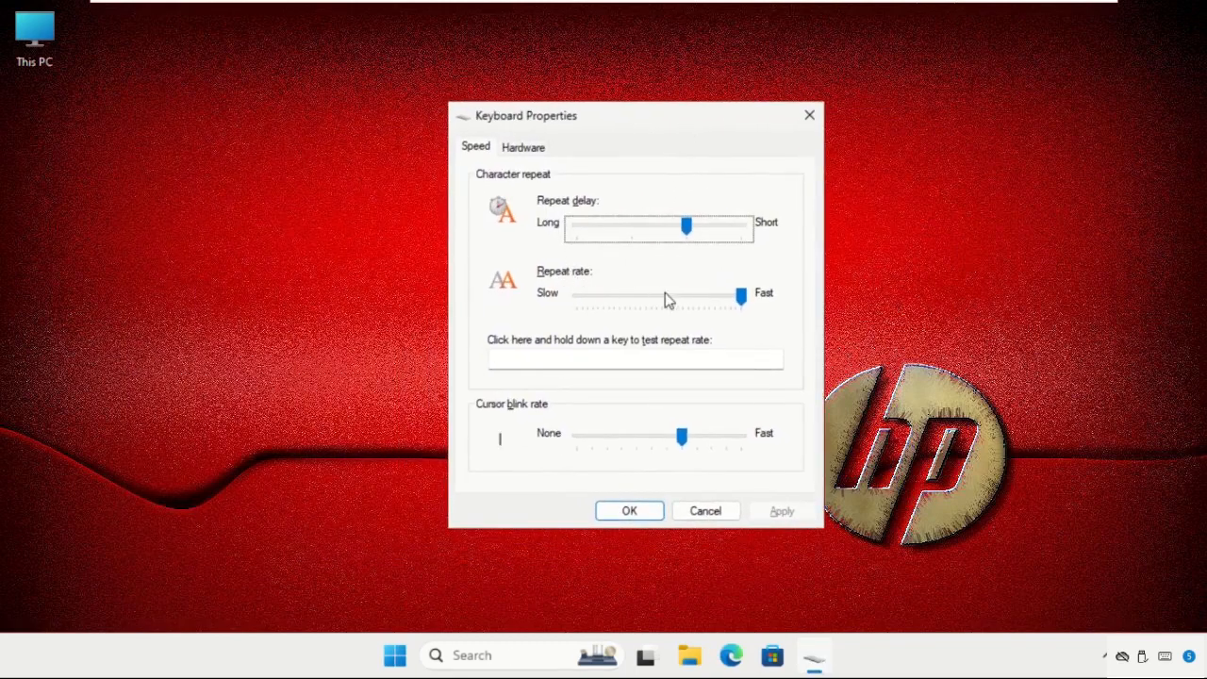
{"action": "left_click", "coordinate": [742, 298]}
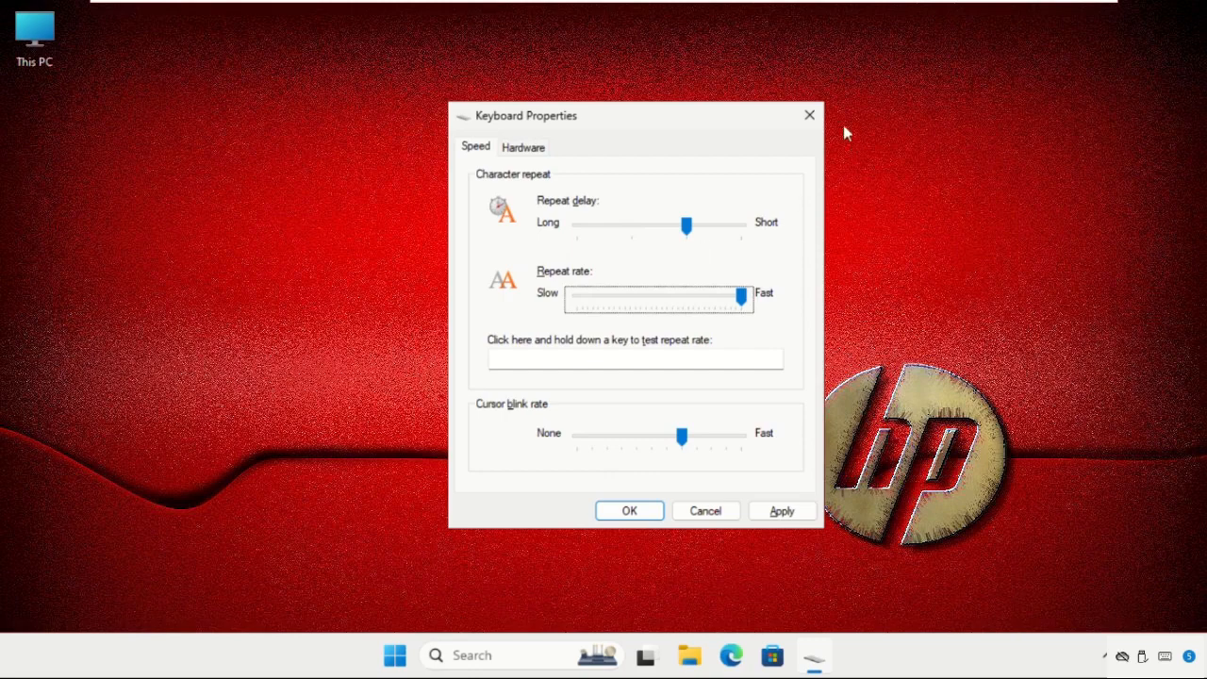
{"action": "left_click", "coordinate": [808, 116]}
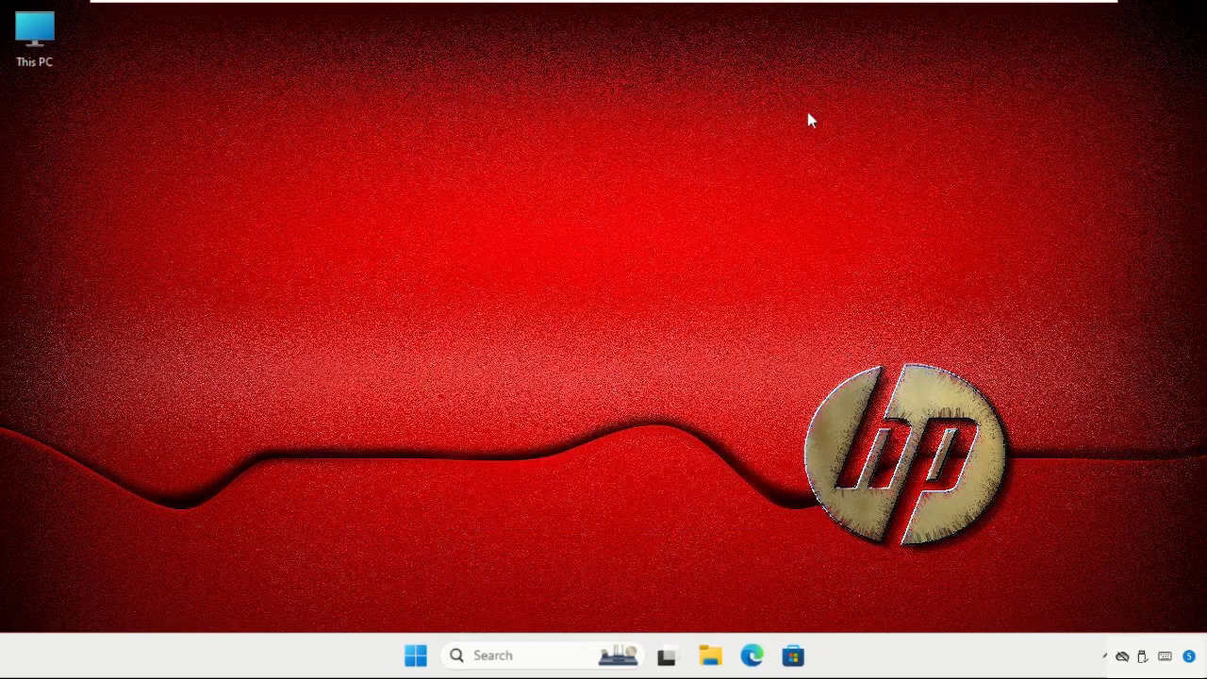
Open the properties of the Standard PS/2 Keyboard in Device Manager
{"action": "right_click", "coordinate": [419, 657]}
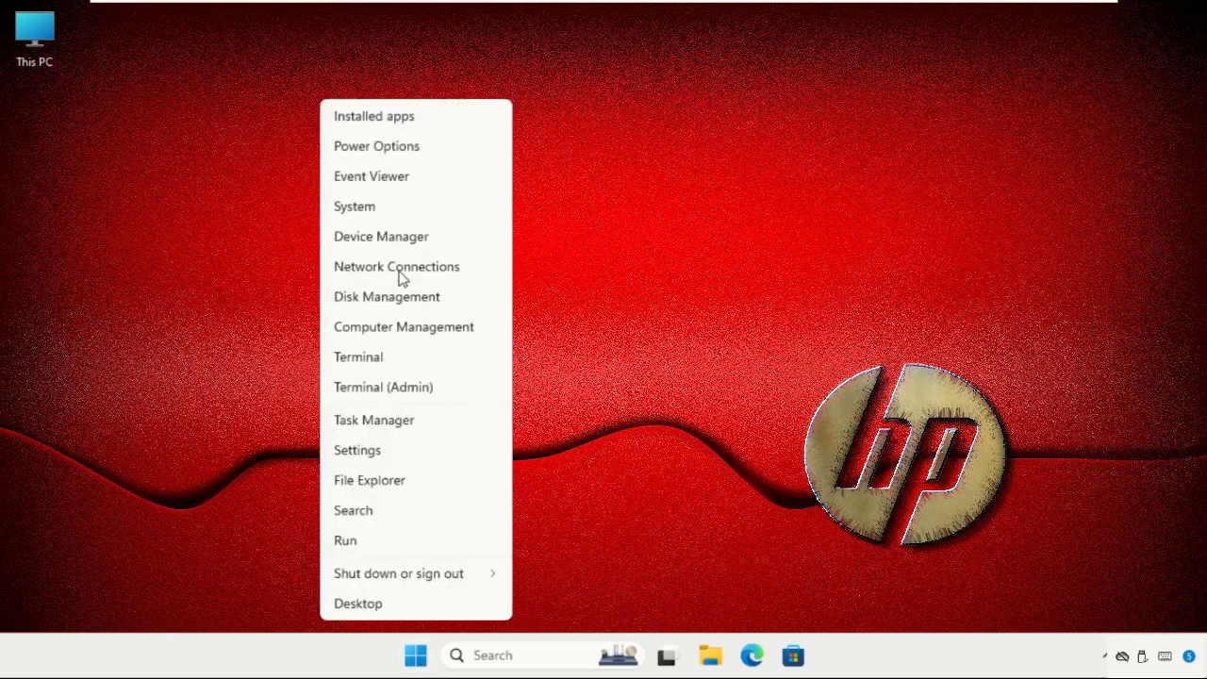
{"action": "left_click", "coordinate": [405, 242]}
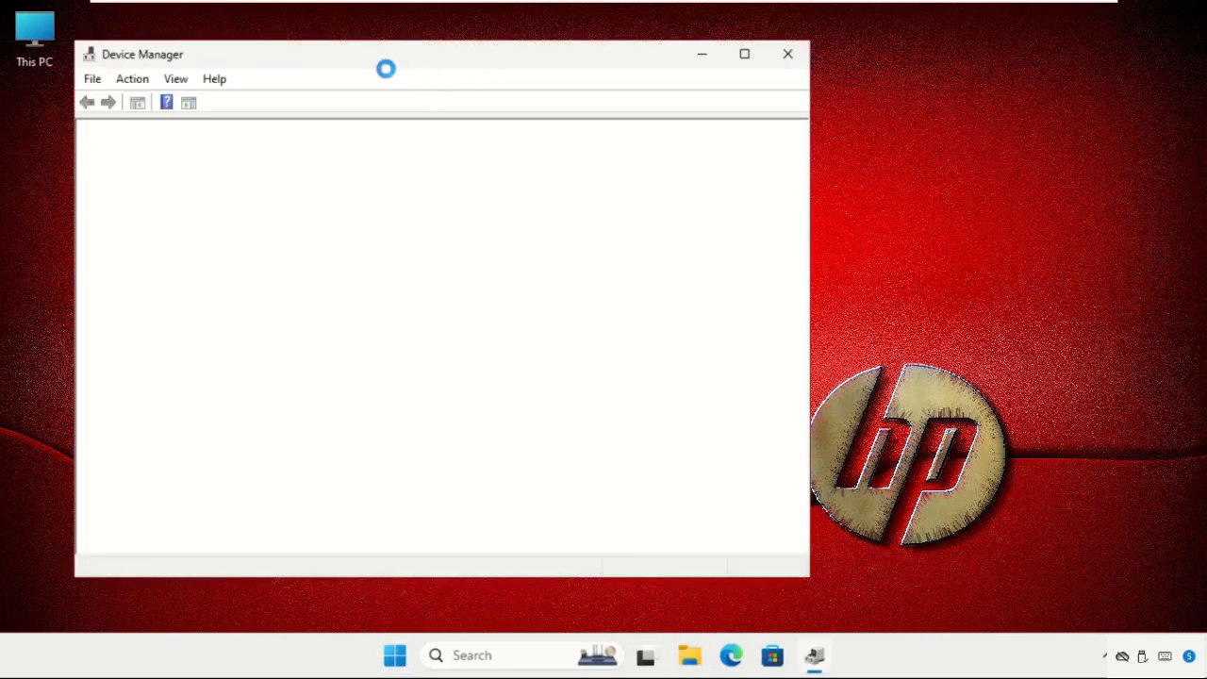
{"action": "left_click_drag", "start_coordinate": [382, 67], "coordinate": [606, 73]}
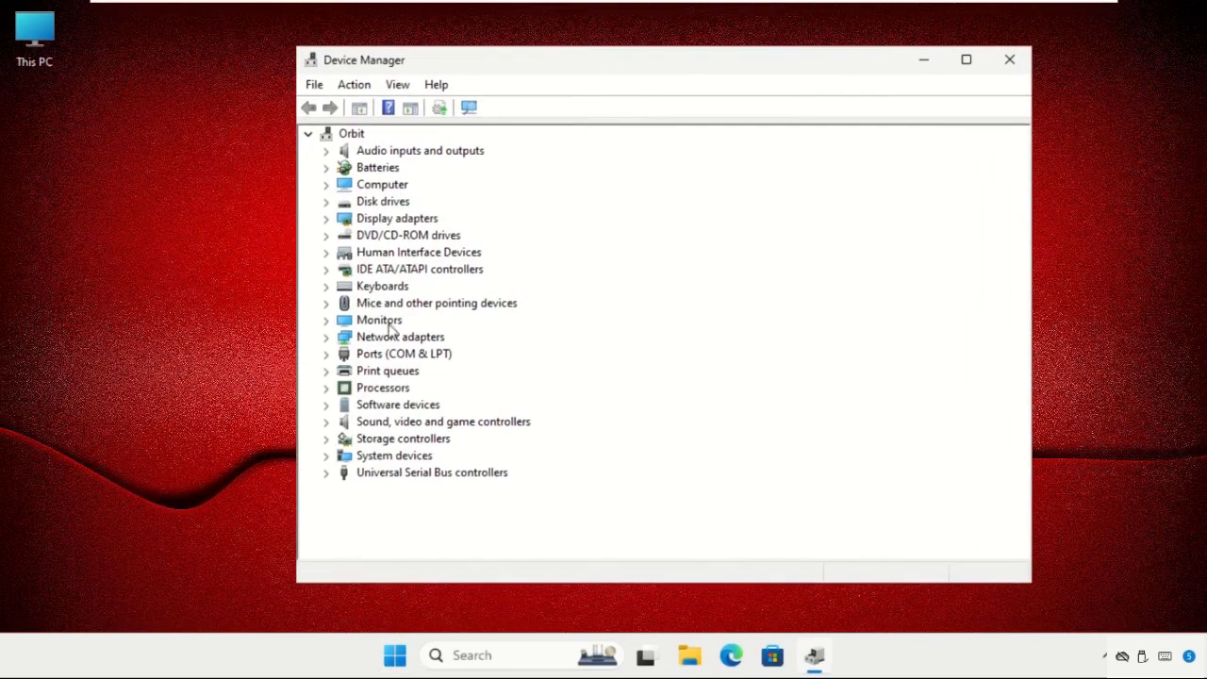
{"action": "left_click", "coordinate": [325, 287]}
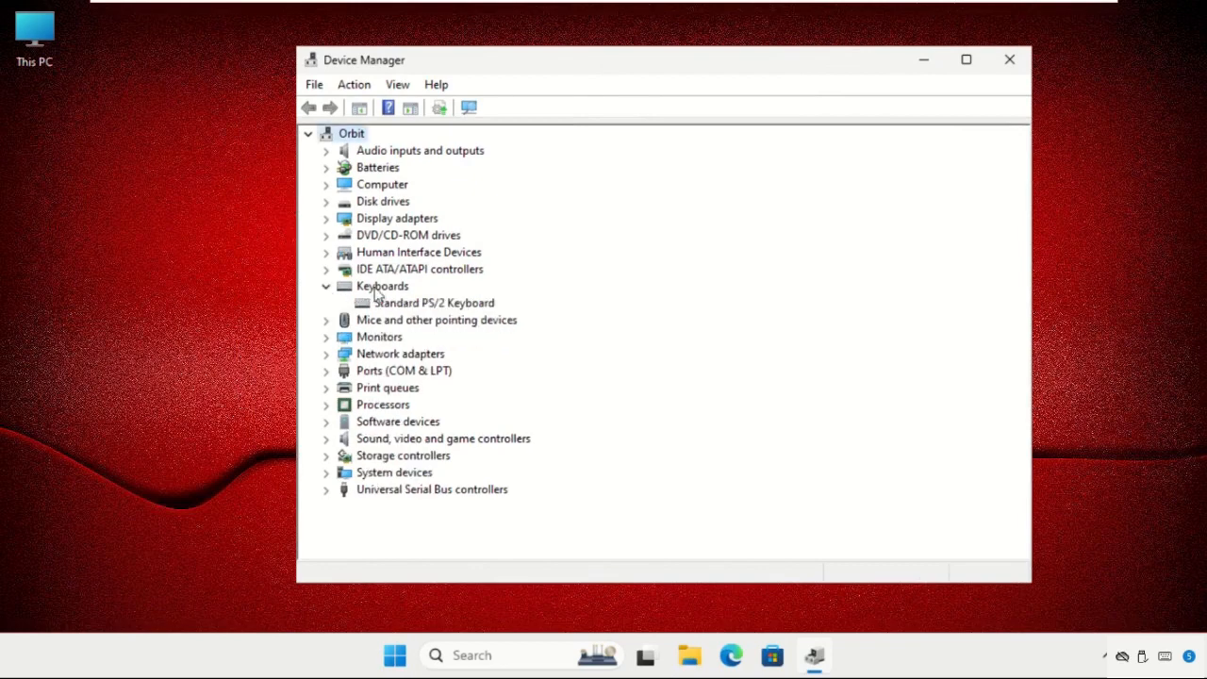
{"action": "right_click", "coordinate": [433, 303]}
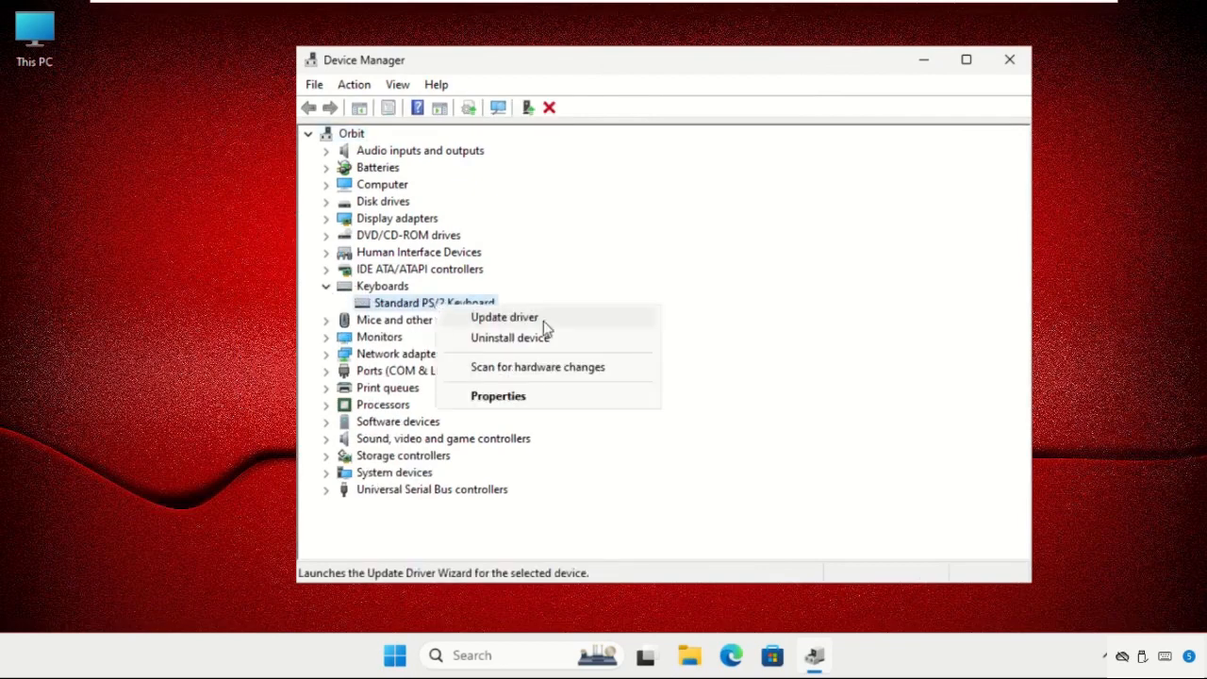
{"action": "left_click", "coordinate": [499, 396]}
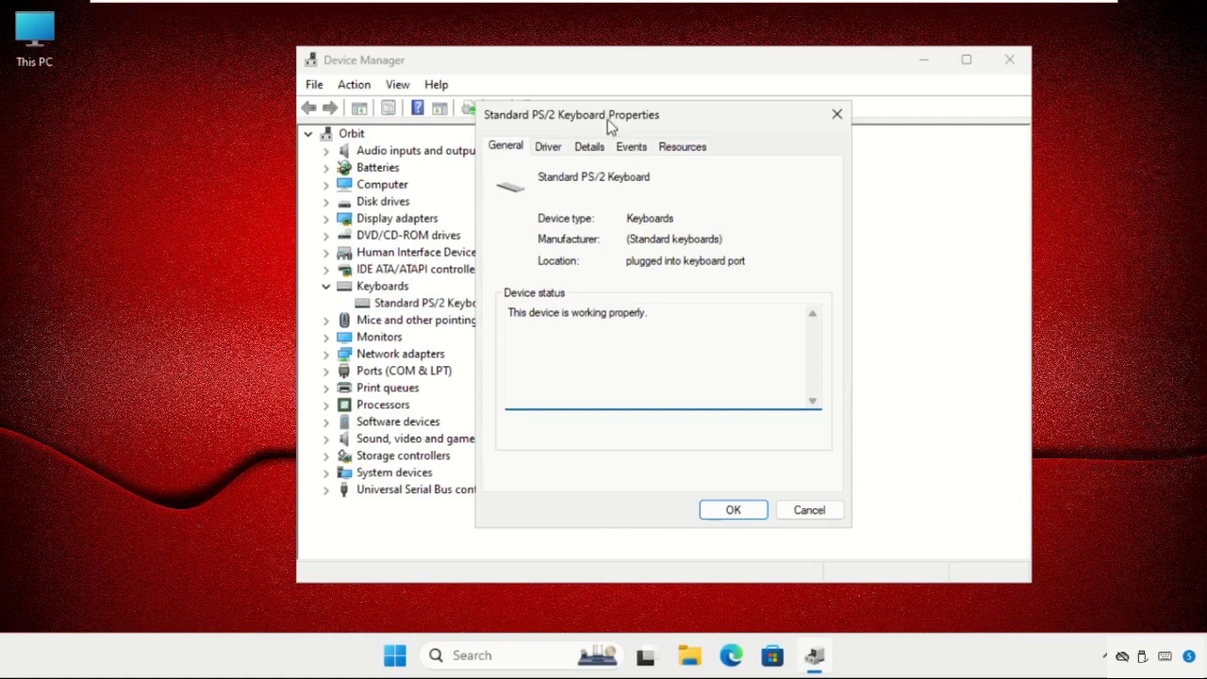
Search automatically for an updated driver for the Standard PS/2 Keyboard, and close its properties and Device Manager
{"action": "left_click", "coordinate": [557, 149]}
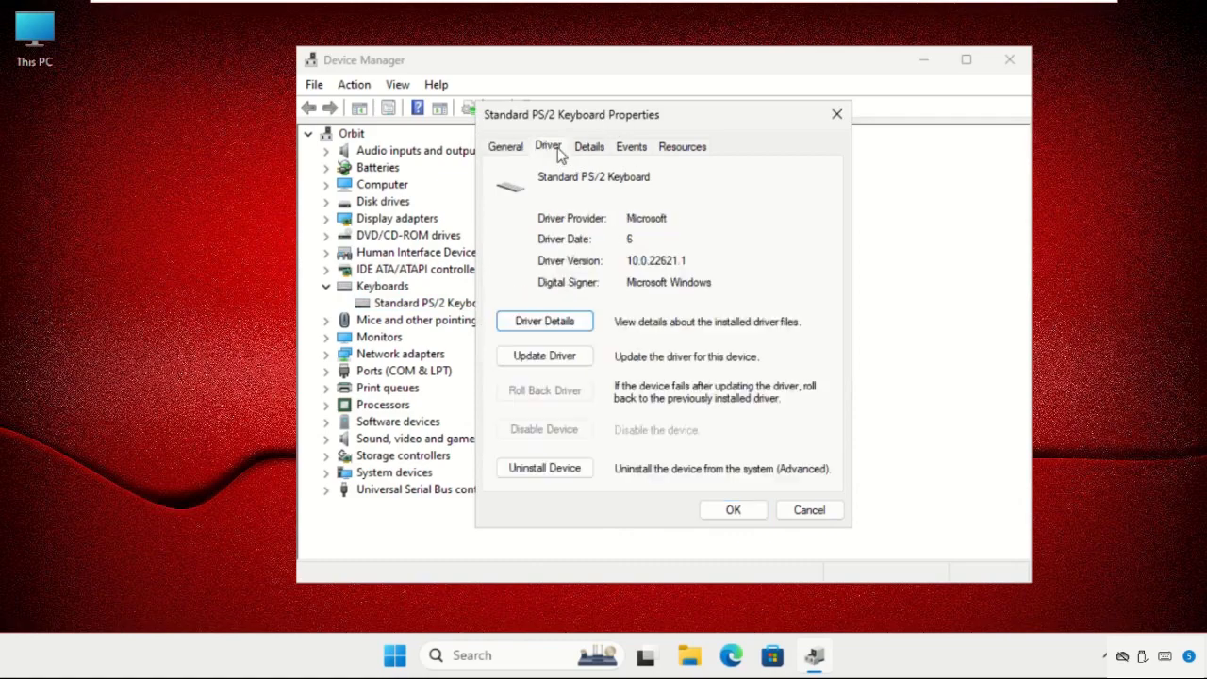
{"action": "left_click", "coordinate": [542, 358]}
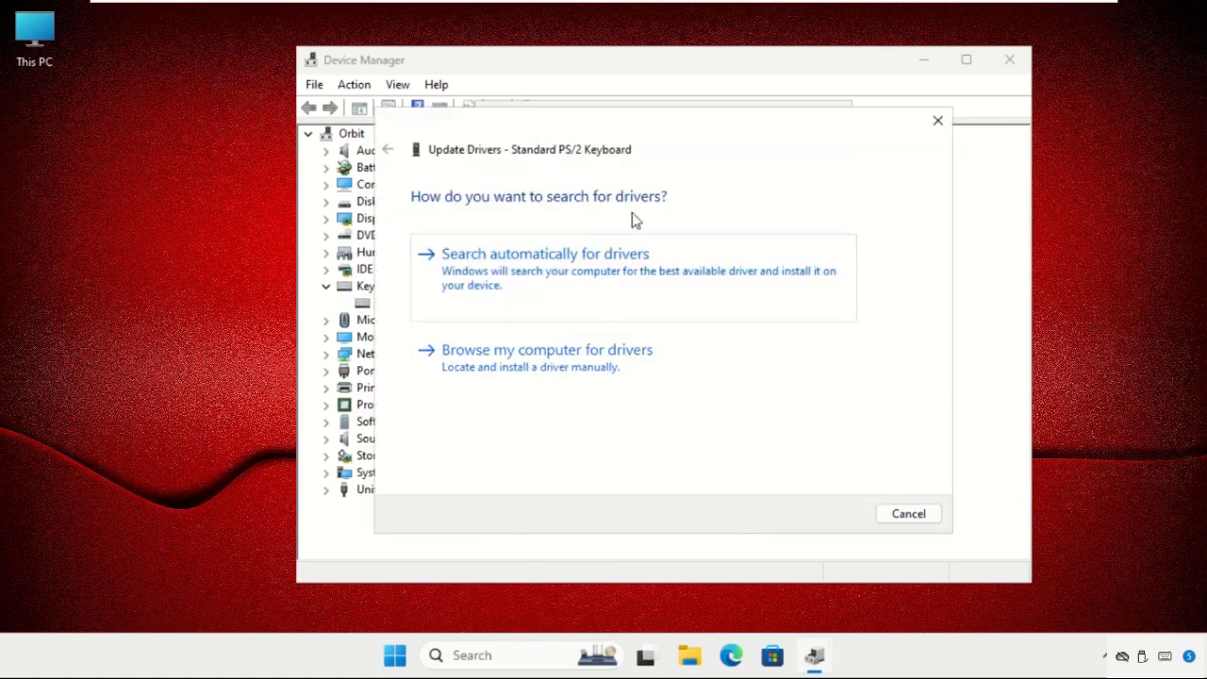
{"action": "left_click_drag", "start_coordinate": [646, 121], "coordinate": [361, 160]}
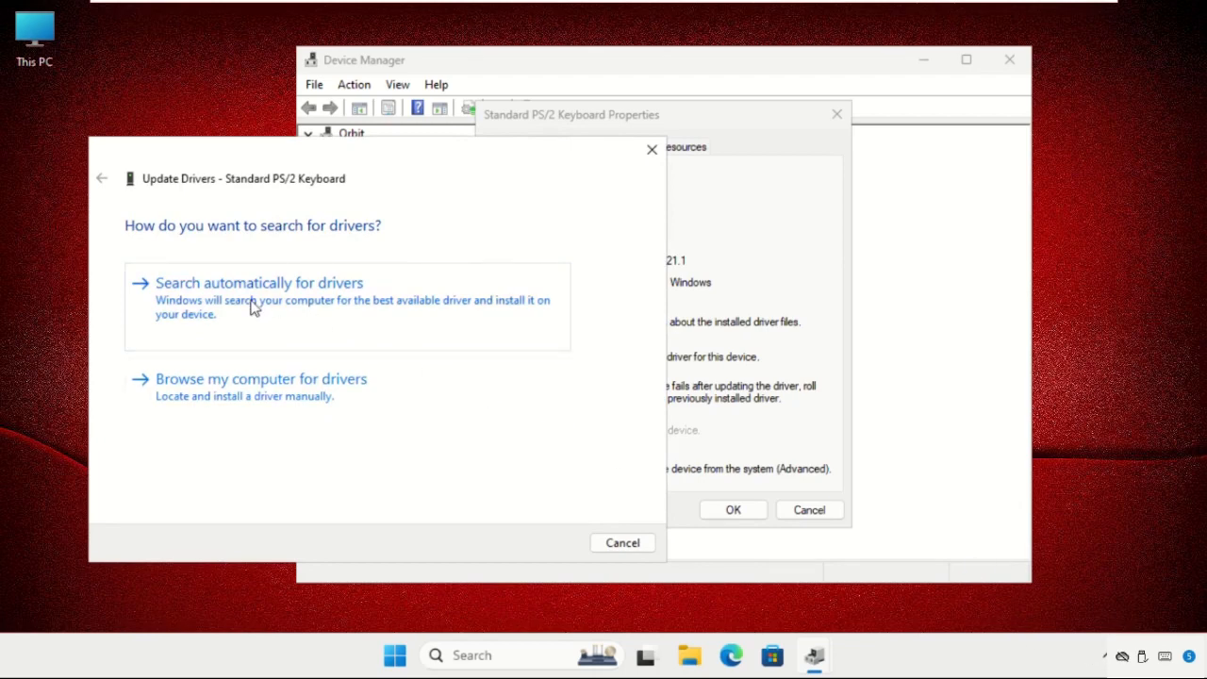
{"action": "left_click", "coordinate": [296, 304]}
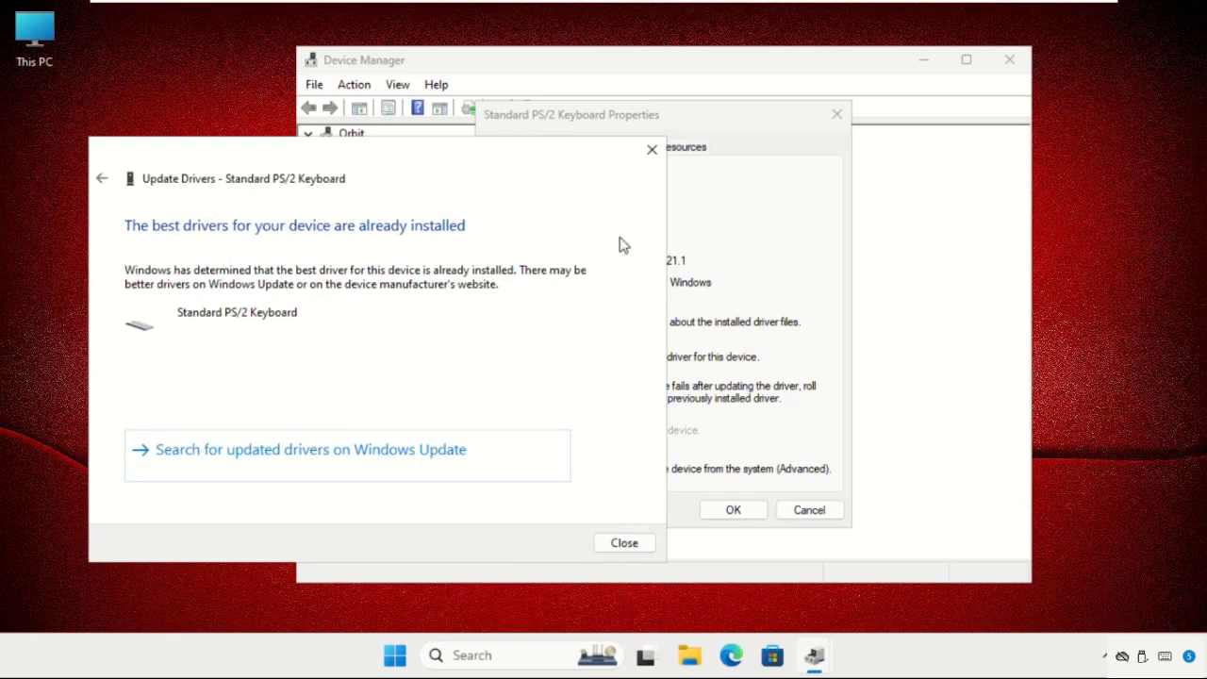
{"action": "left_click", "coordinate": [651, 149]}
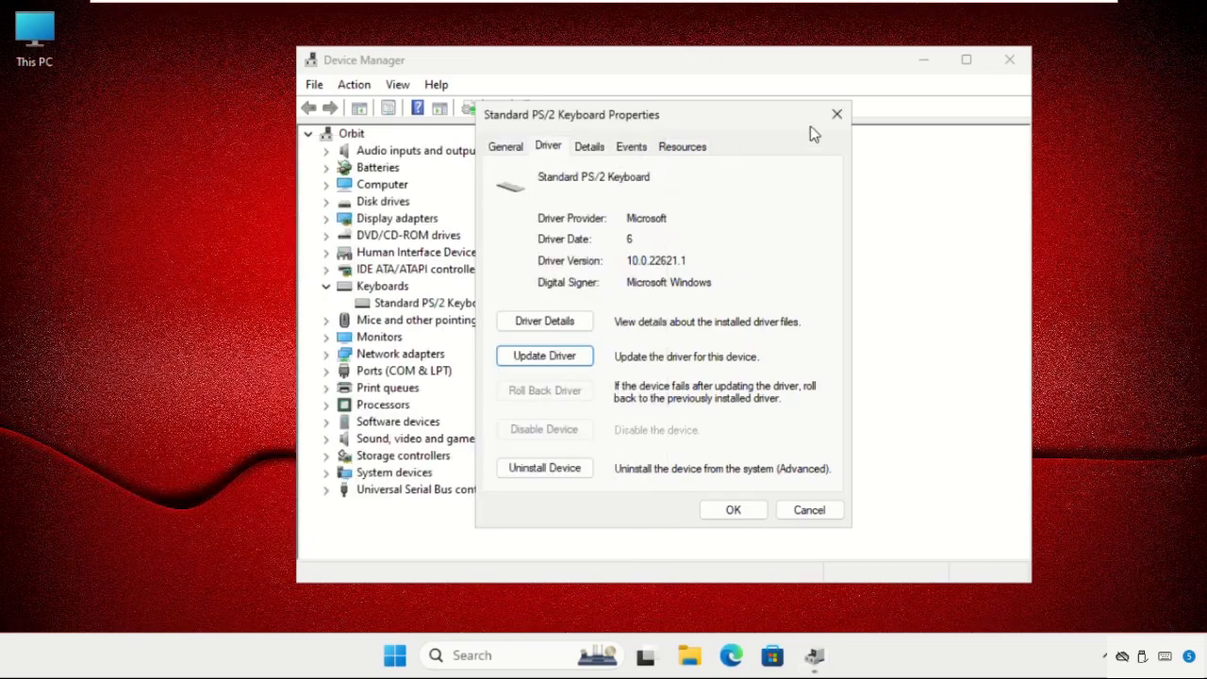
{"action": "left_click", "coordinate": [835, 117]}
{"action": "left_click", "coordinate": [1026, 65]}
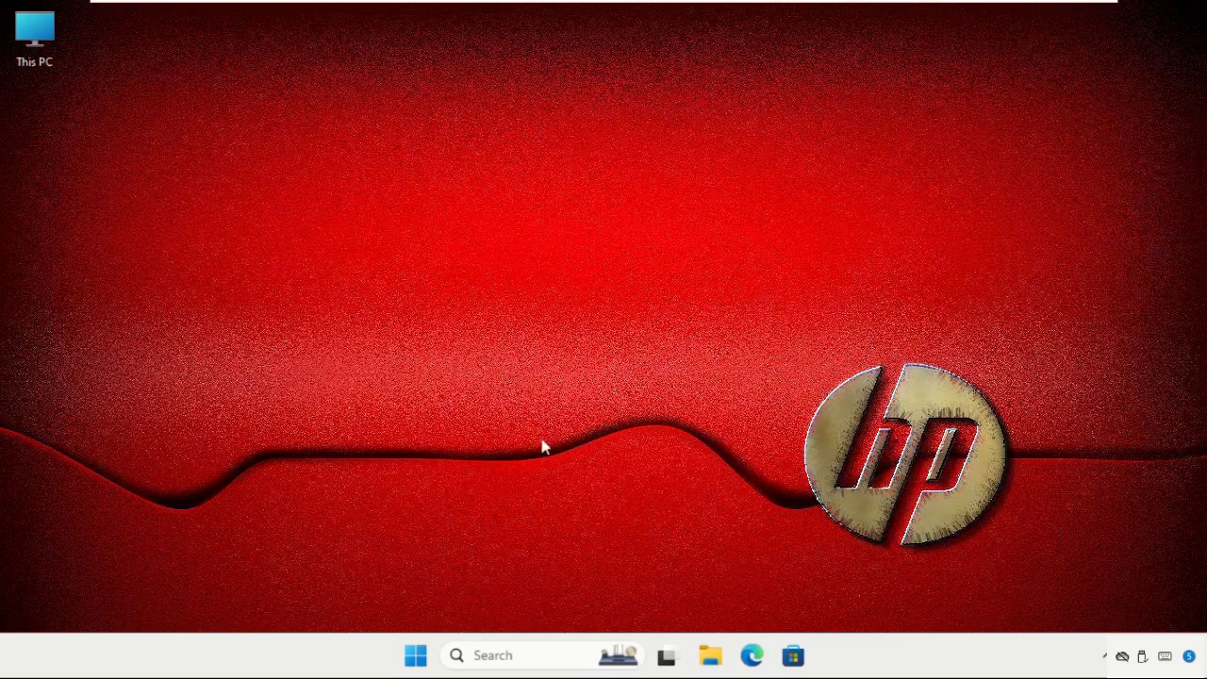
Search Windows for "task", open Task Manager and start creating a new task
{"action": "left_click", "coordinate": [542, 654]}
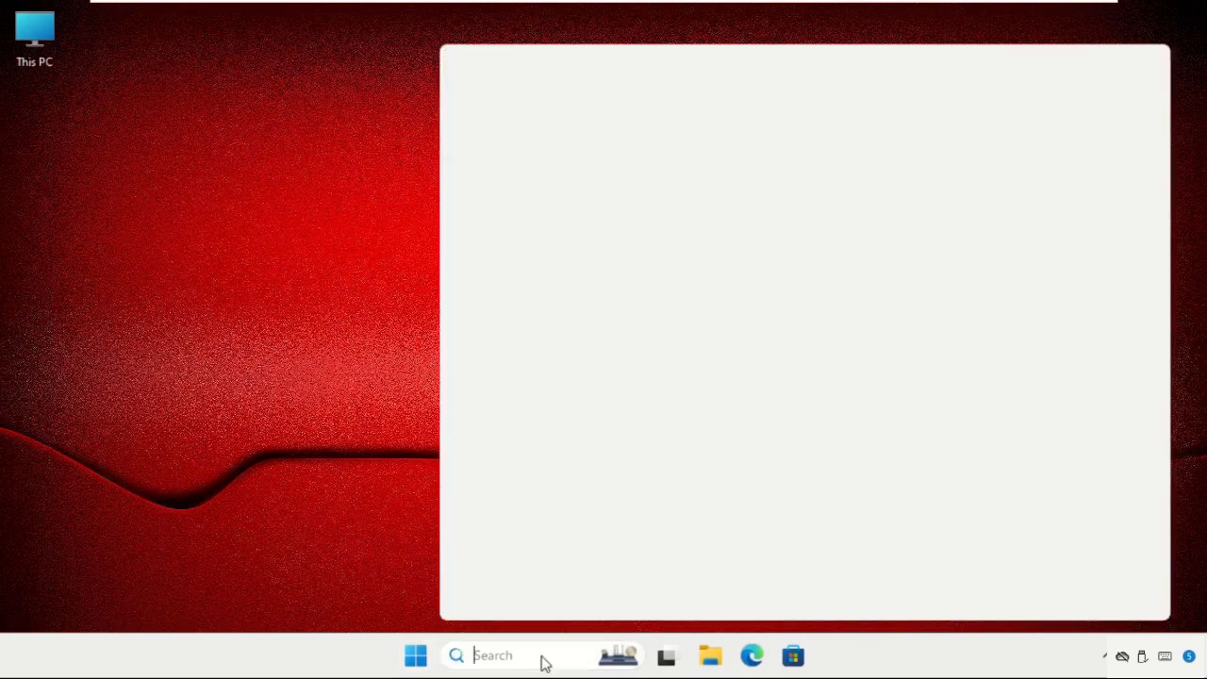
{"action": "type", "text": "task"}
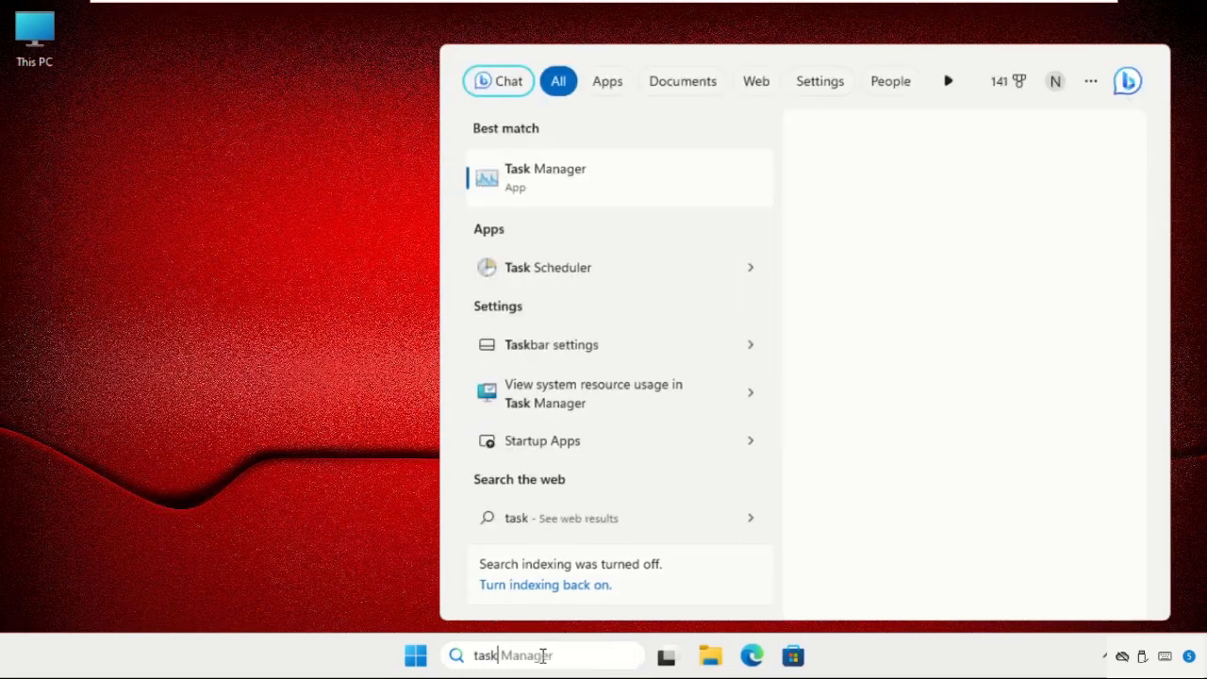
{"action": "left_click", "coordinate": [582, 164]}
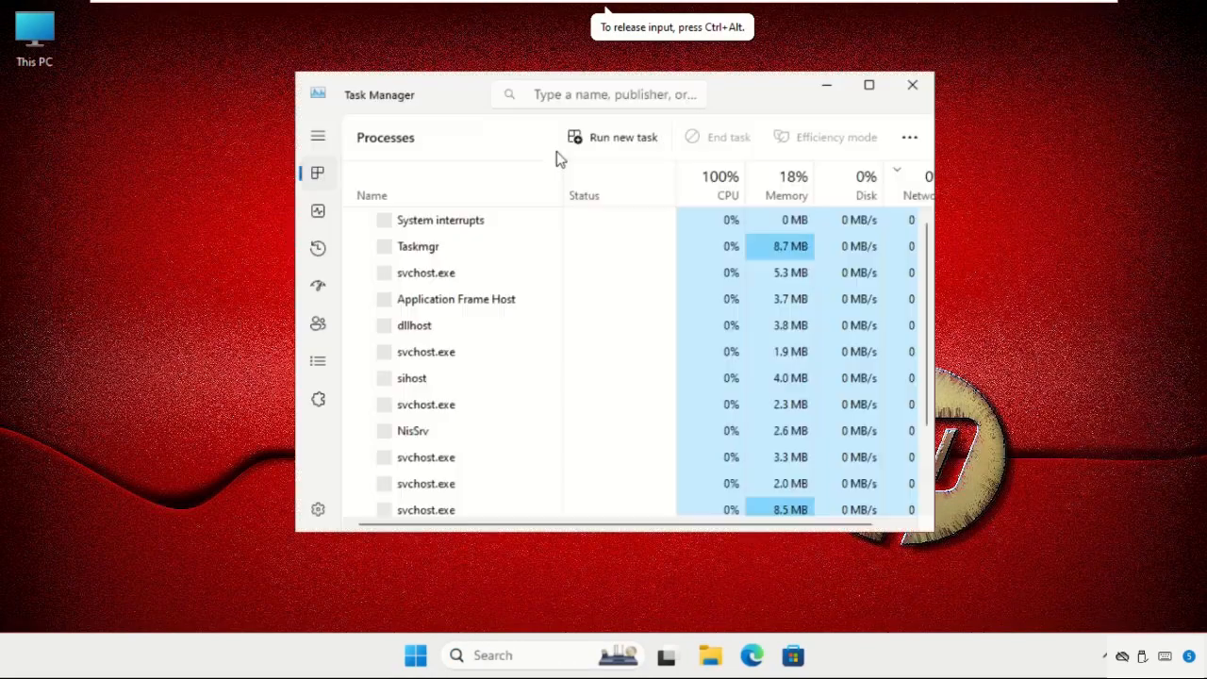
{"action": "left_click", "coordinate": [612, 139]}
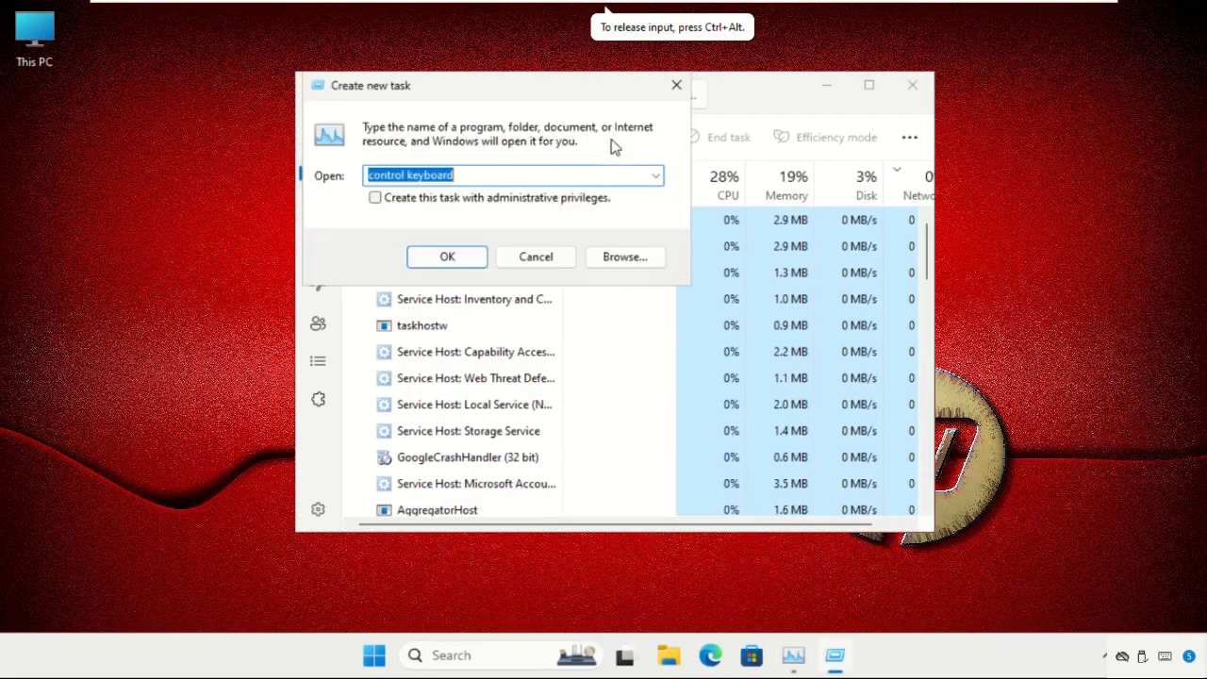
{"action": "left_click_drag", "start_coordinate": [527, 106], "coordinate": [629, 300]}
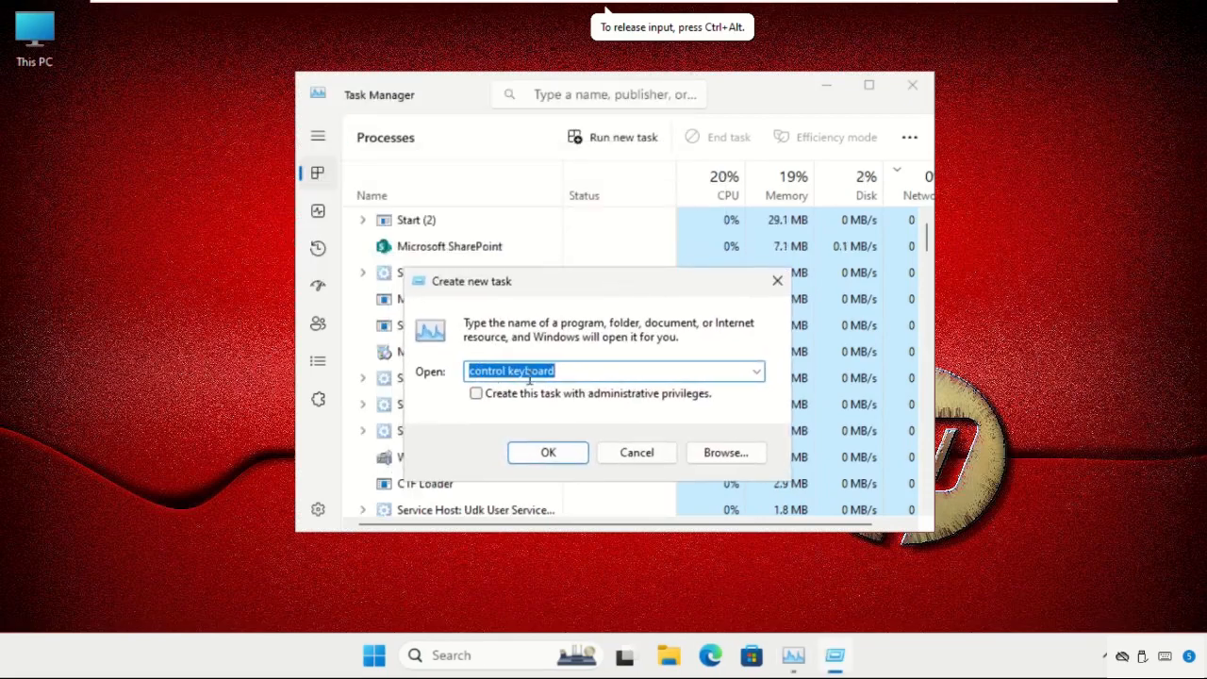
Browse for the new task's program and open the System32 folder inside Windows on Local Disk (C:)
{"action": "left_click", "coordinate": [726, 452]}
{"action": "left_click_drag", "start_coordinate": [601, 168], "coordinate": [321, 107]}
{"action": "scroll", "coordinate": [242, 377], "scroll_direction": "down", "scroll_amount": 3}
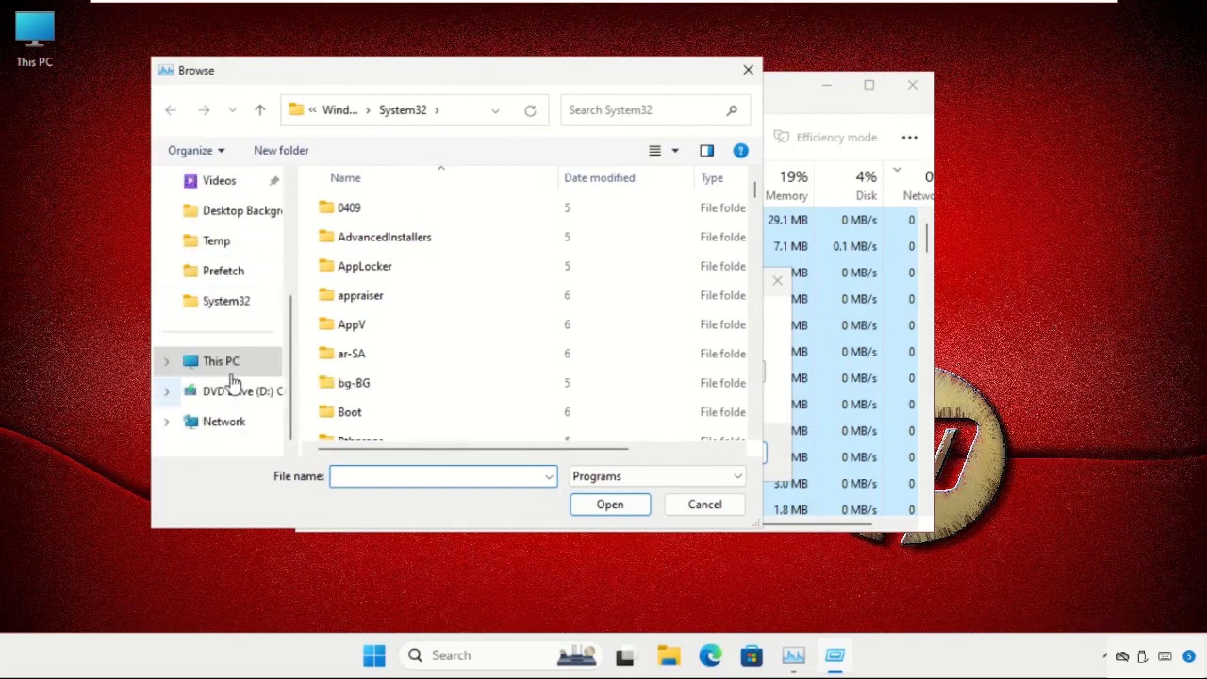
{"action": "left_click", "coordinate": [231, 363]}
{"action": "double_click", "coordinate": [423, 230]}
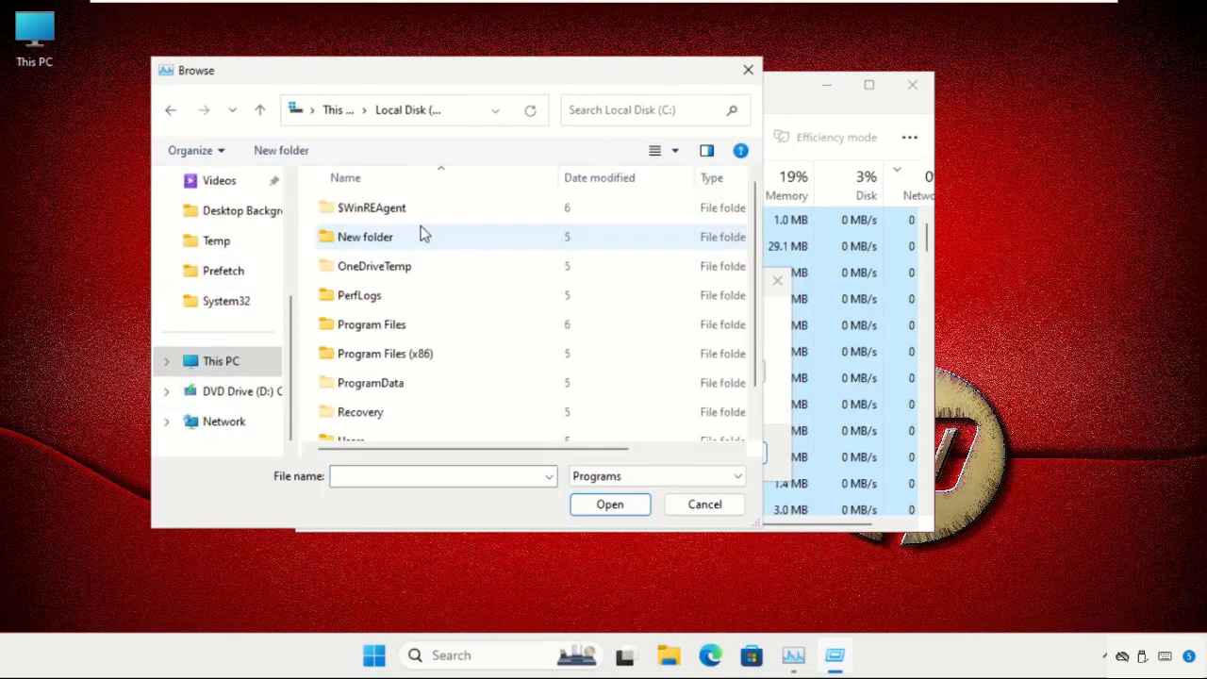
{"action": "scroll", "coordinate": [424, 232], "scroll_direction": "down", "scroll_amount": 1}
{"action": "double_click", "coordinate": [399, 426]}
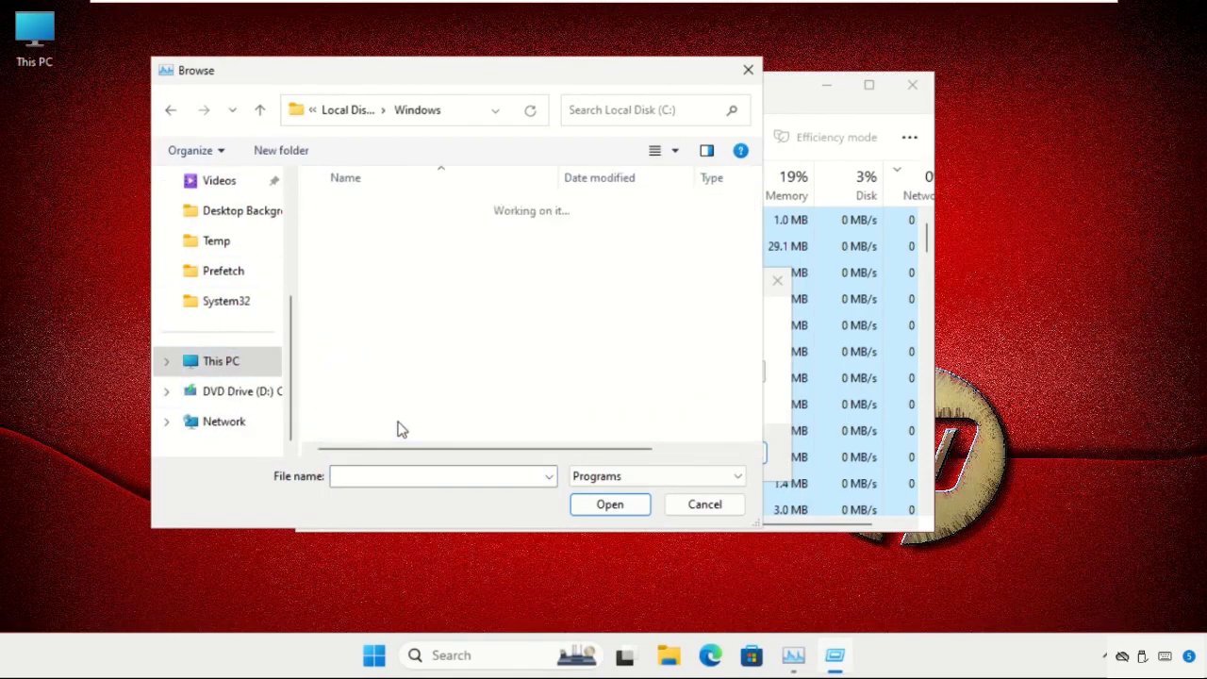
{"action": "scroll", "coordinate": [399, 343], "scroll_direction": "down", "scroll_amount": 20}
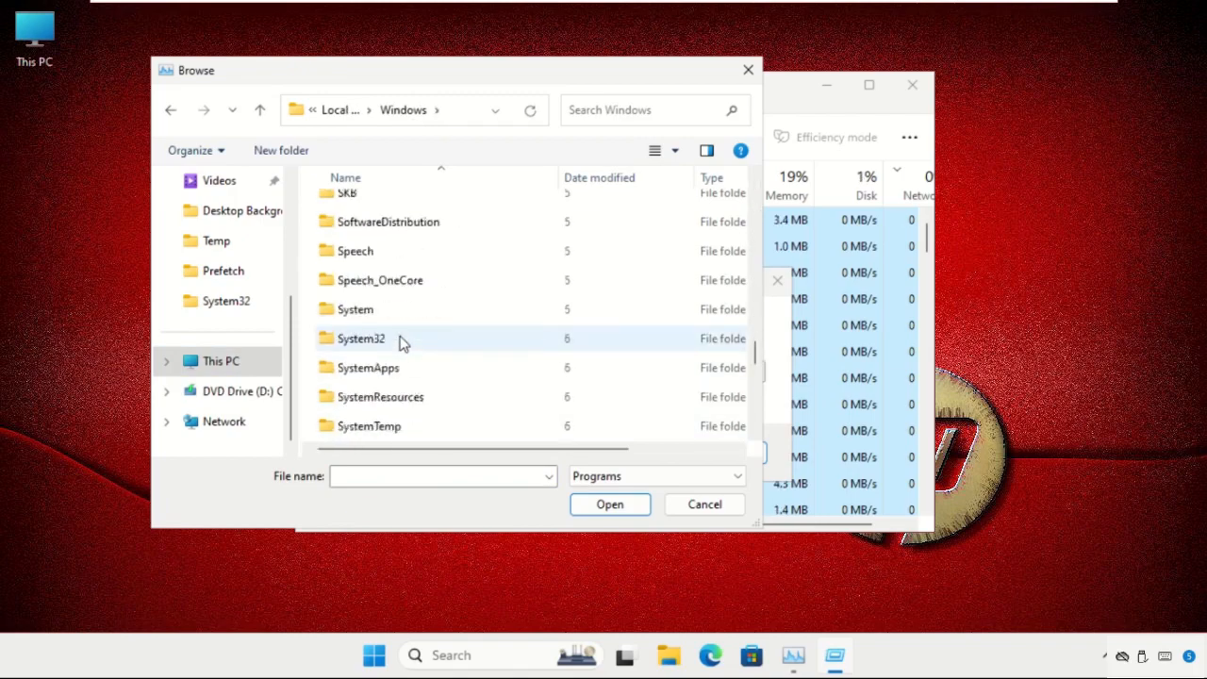
{"action": "scroll", "coordinate": [400, 343], "scroll_direction": "up", "scroll_amount": 4}
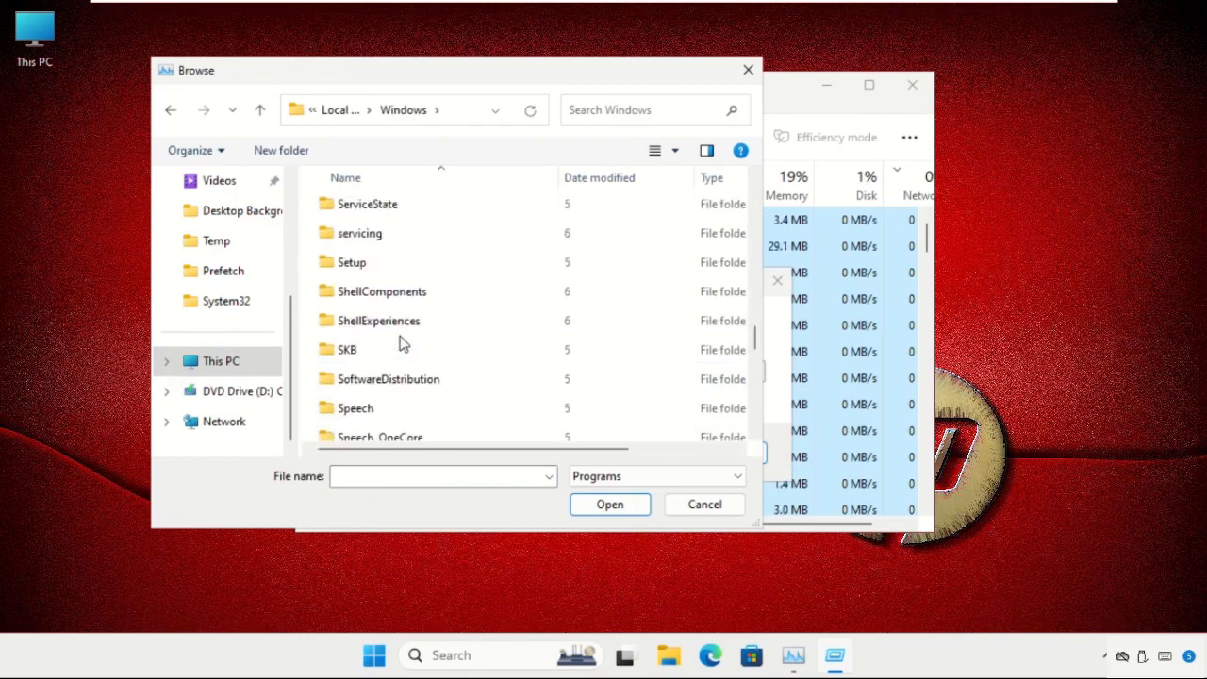
{"action": "scroll", "coordinate": [390, 396], "scroll_direction": "down", "scroll_amount": 1}
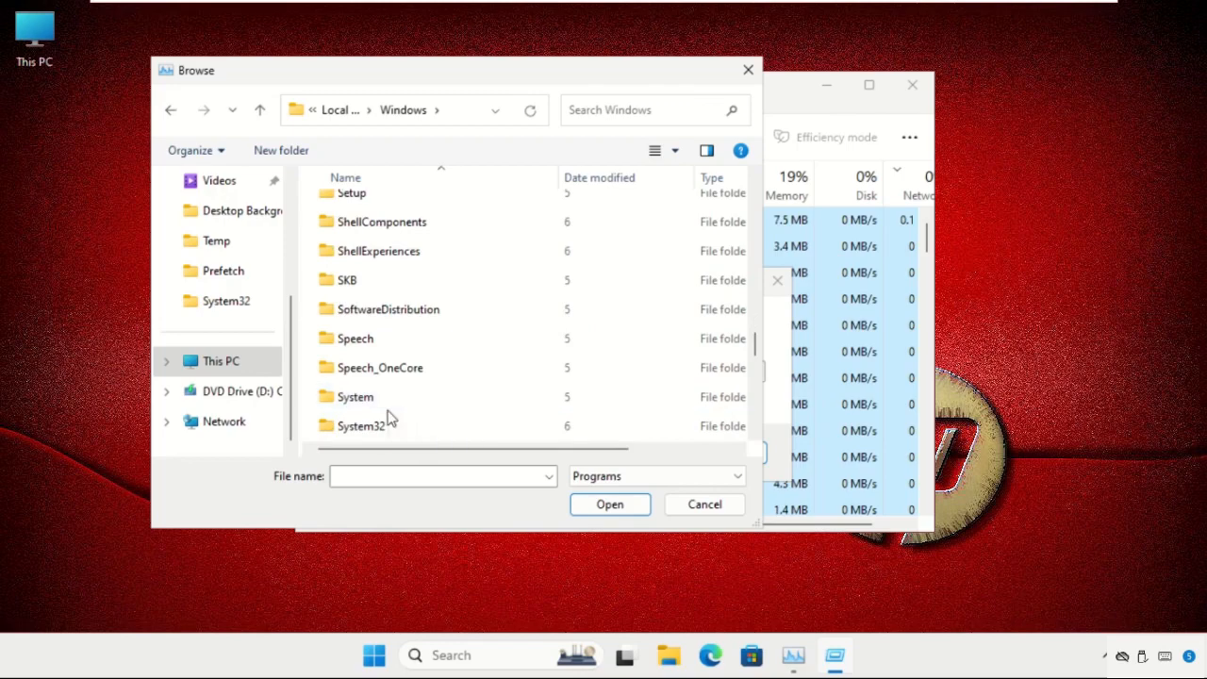
{"action": "scroll", "coordinate": [387, 416], "scroll_direction": "down", "scroll_amount": 1}
{"action": "double_click", "coordinate": [381, 340]}
Choose the cmd program in the System32 folder and run it as a new task with administrative privileges
{"action": "scroll", "coordinate": [385, 345], "scroll_direction": "down", "scroll_amount": 15}
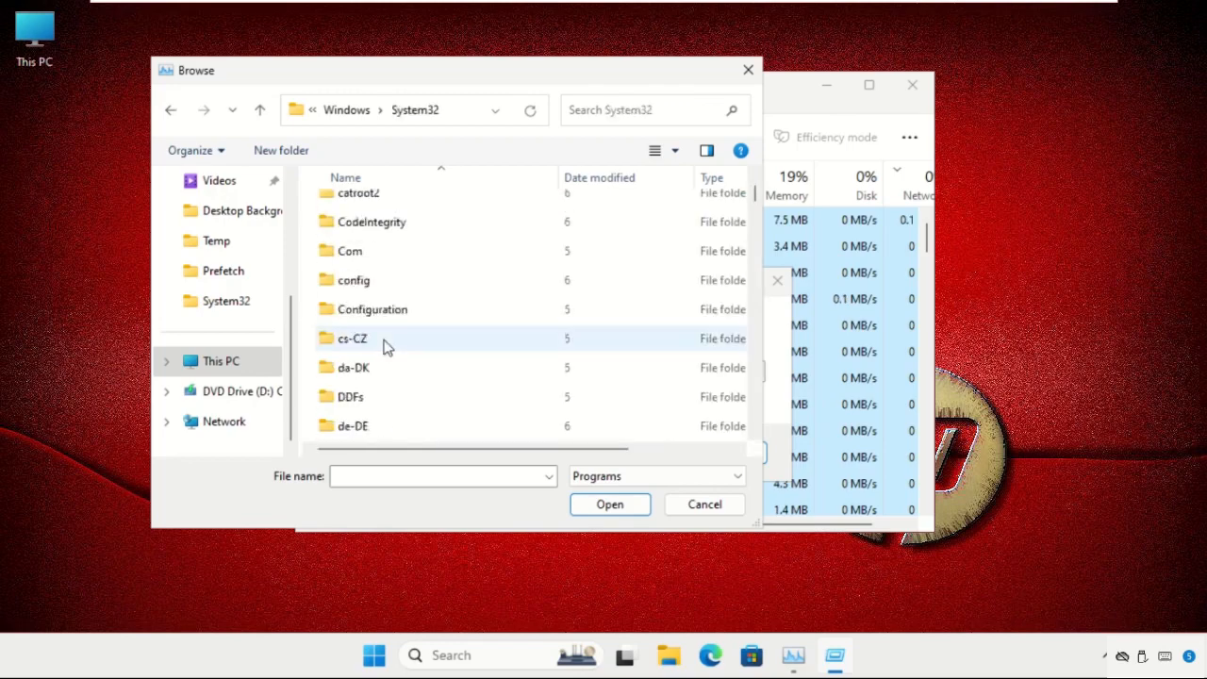
{"action": "key", "text": "c"}
{"action": "key", "text": "Down"}
{"action": "key", "text": "Down"}
{"action": "key", "text": "Down"}
{"action": "key", "text": "Down"}
{"action": "key", "text": "Down"}
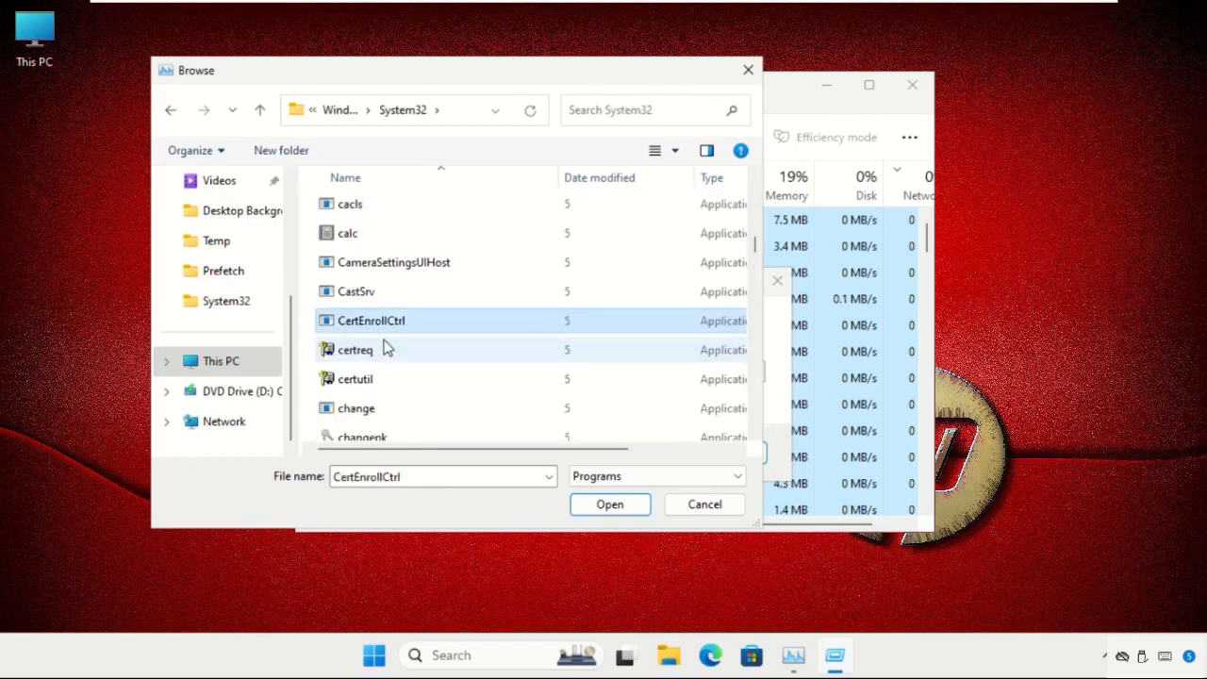
{"action": "scroll", "coordinate": [361, 357], "scroll_direction": "down", "scroll_amount": 4}
{"action": "scroll", "coordinate": [360, 357], "scroll_direction": "down", "scroll_amount": 5}
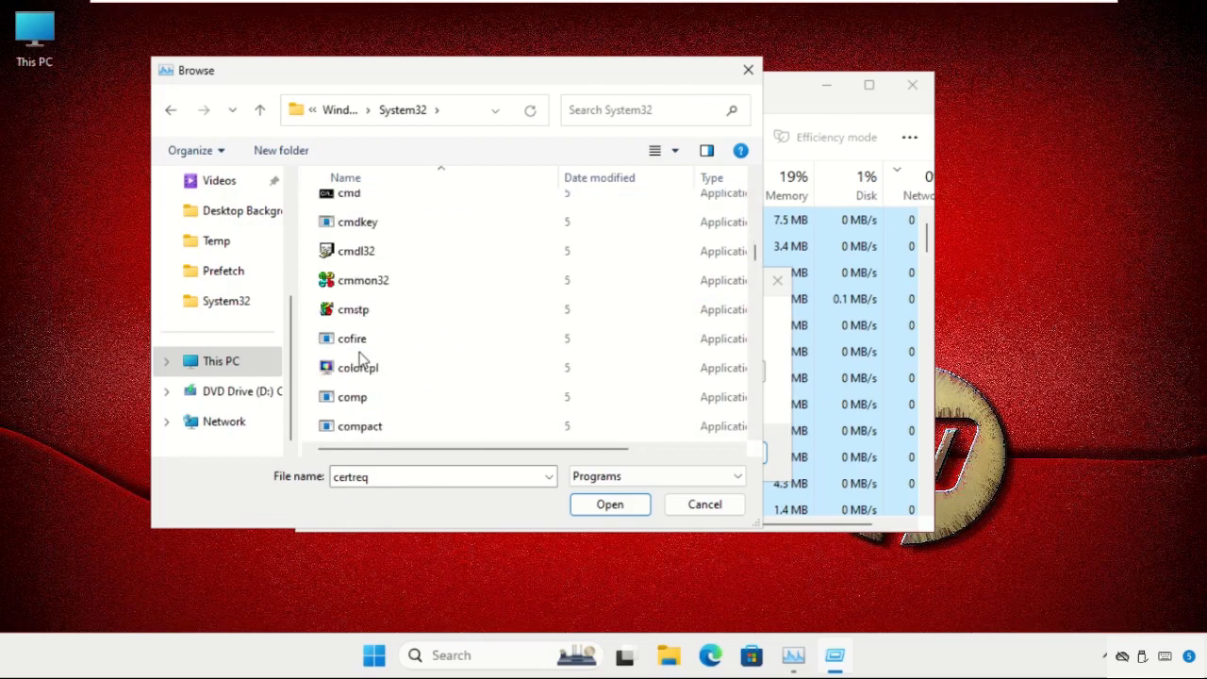
{"action": "scroll", "coordinate": [359, 353], "scroll_direction": "up", "scroll_amount": 1}
{"action": "left_click", "coordinate": [363, 264]}
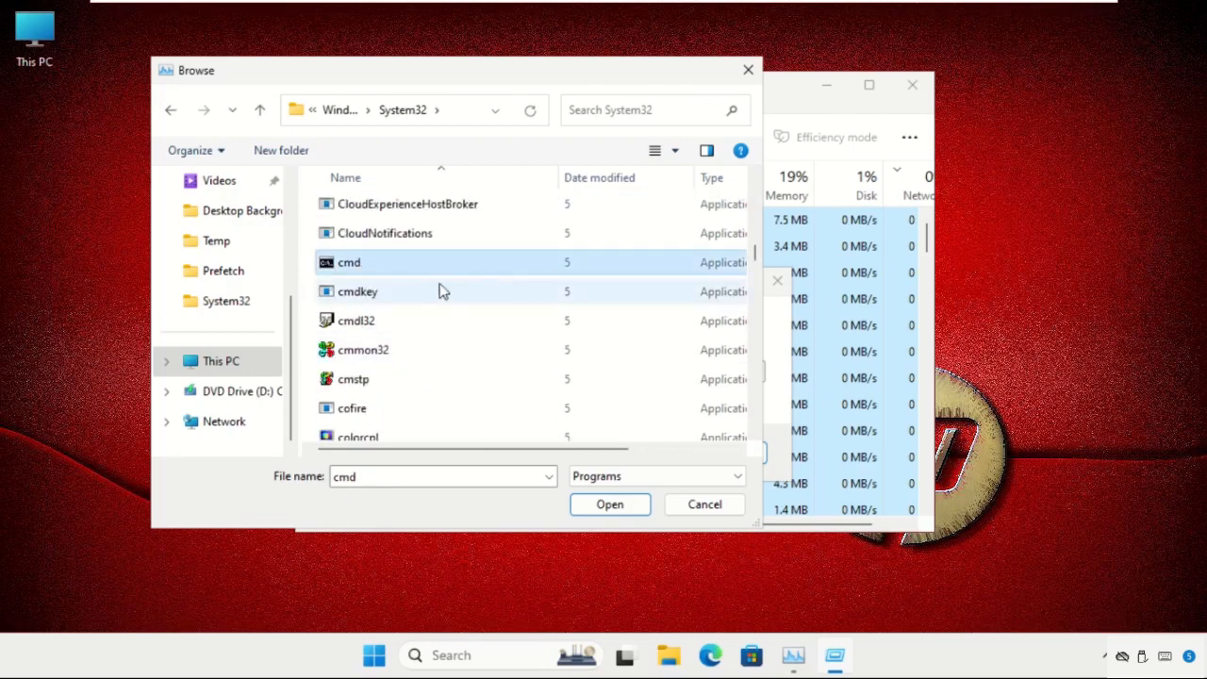
{"action": "left_click", "coordinate": [620, 507]}
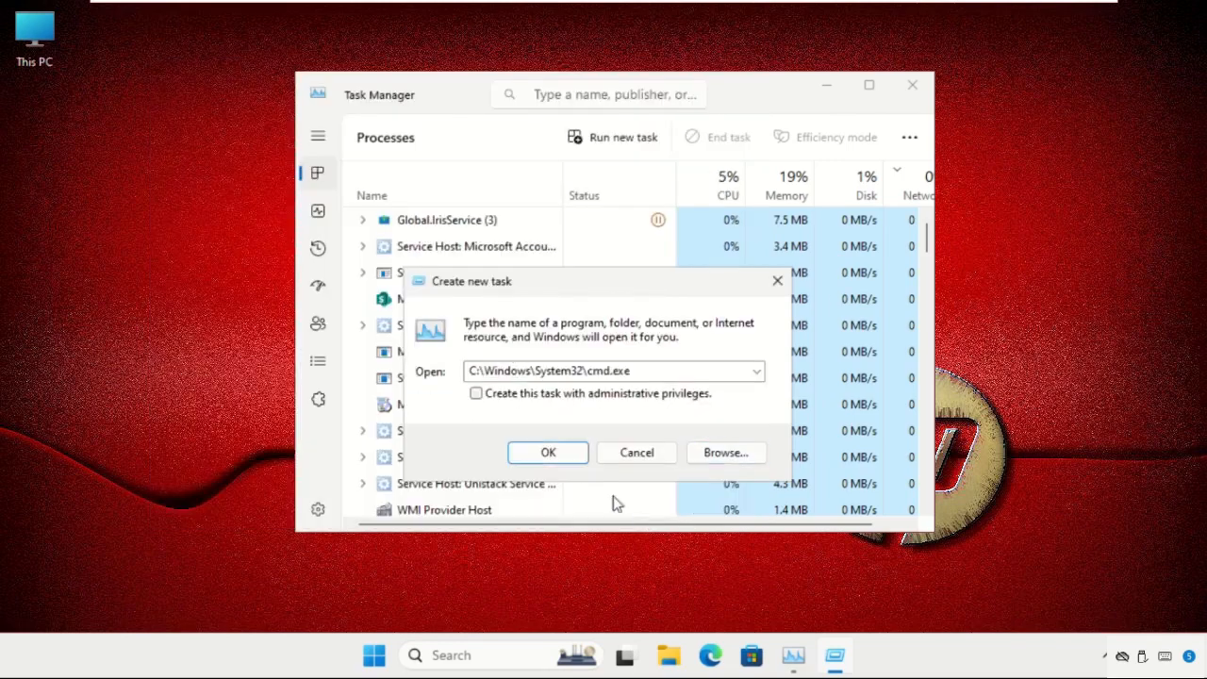
{"action": "left_click", "coordinate": [476, 395]}
{"action": "left_click", "coordinate": [572, 452]}
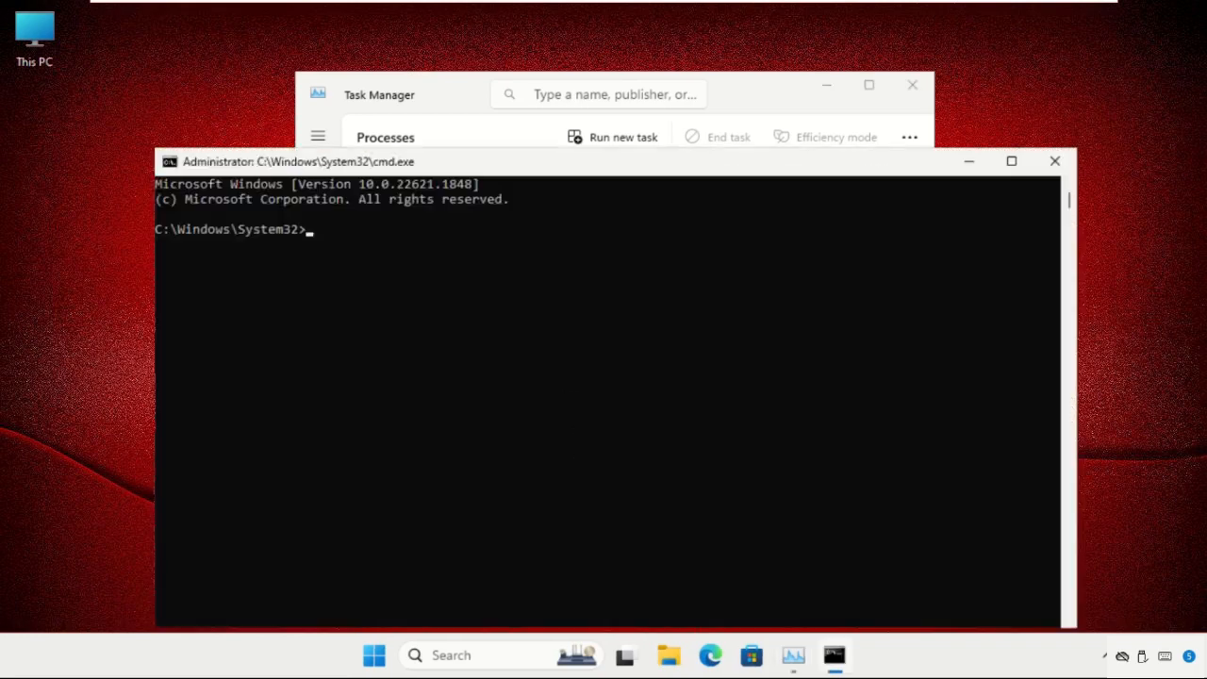
Close Task Manager, and shrink and reposition the Command Prompt window near the upper middle of the desktop
{"action": "left_click_drag", "start_coordinate": [152, 151], "coordinate": [443, 379]}
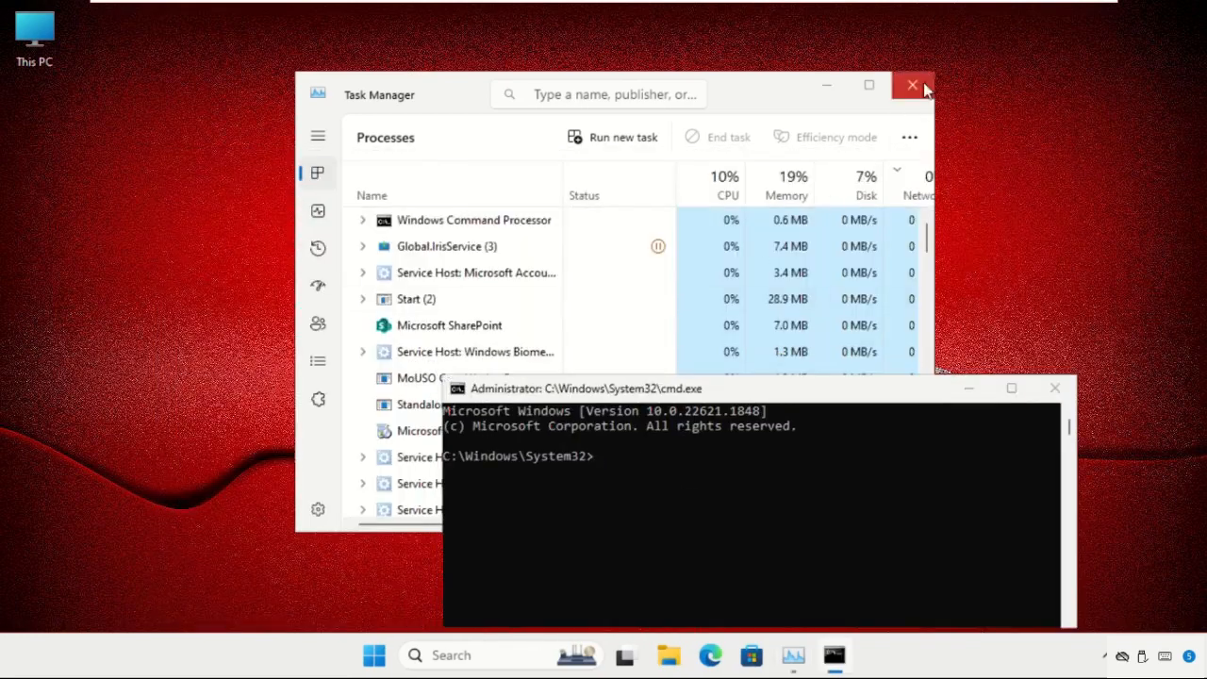
{"action": "left_click", "coordinate": [911, 84]}
{"action": "left_click_drag", "start_coordinate": [745, 397], "coordinate": [597, 163]}
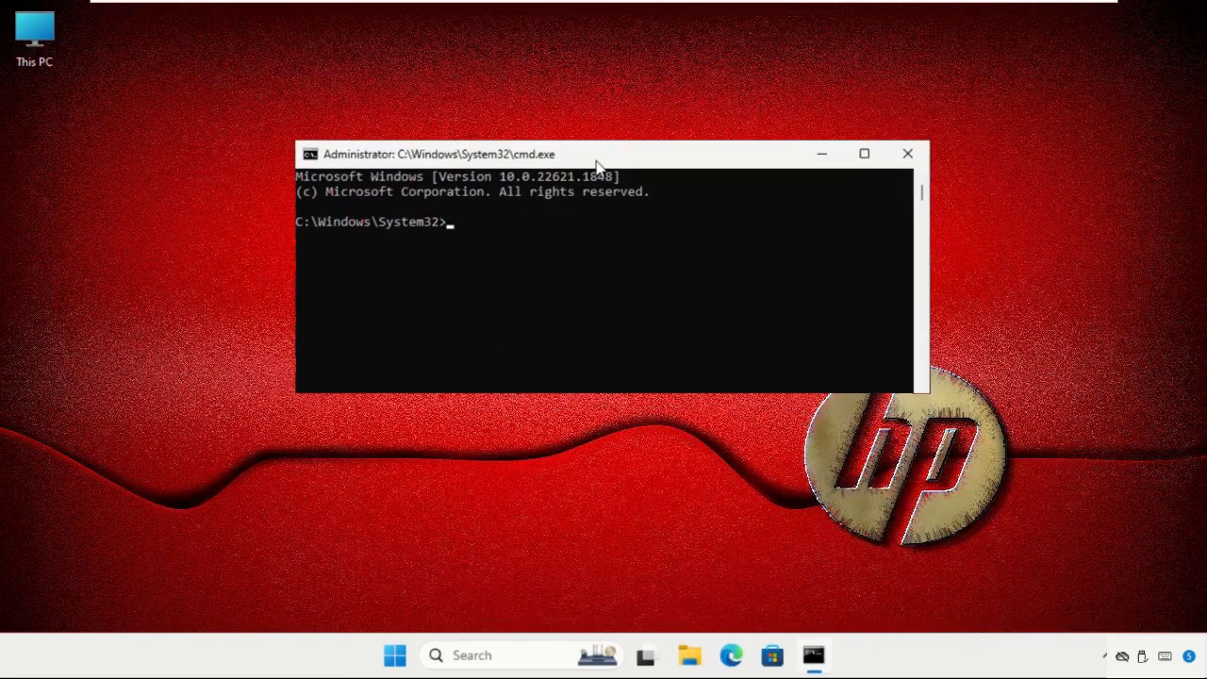
Run "dism.exe /online /cleanup-image /restorehealth" in the administrator Command Prompt, and close the window
{"action": "type", "text": "dism.exe /online"}
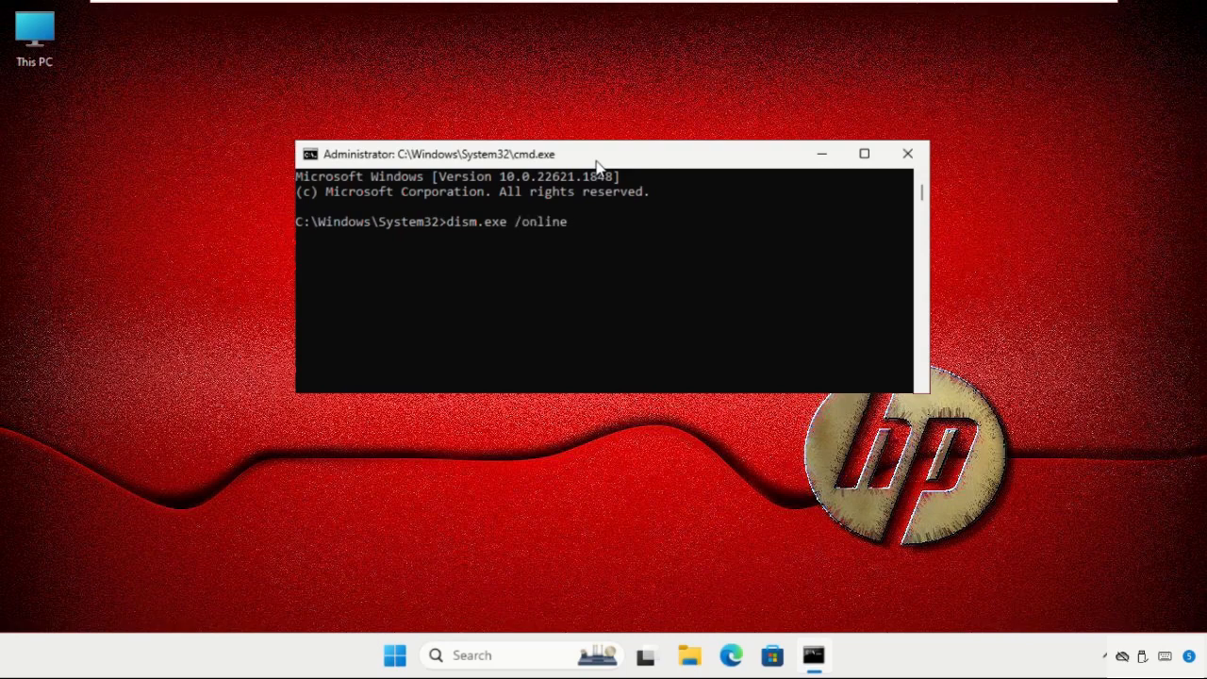
{"action": "type", "text": " /cleanup-image"}
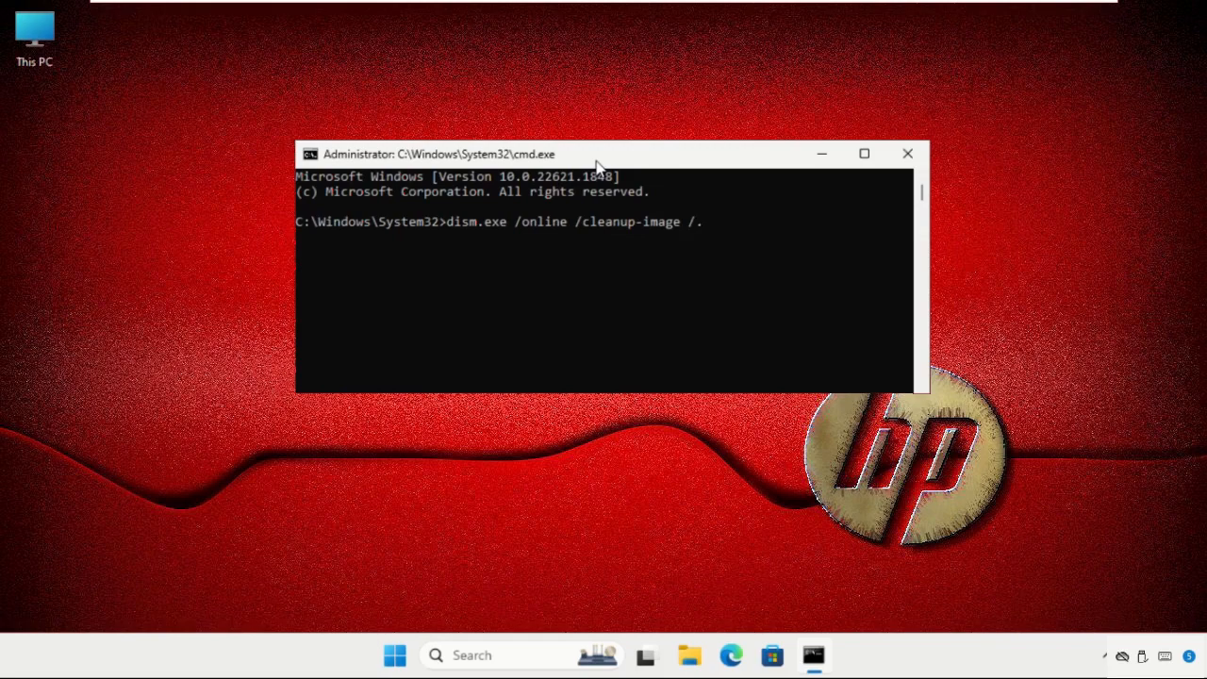
{"action": "type", "text": " /restorehealth"}
{"action": "key", "text": "Return"}
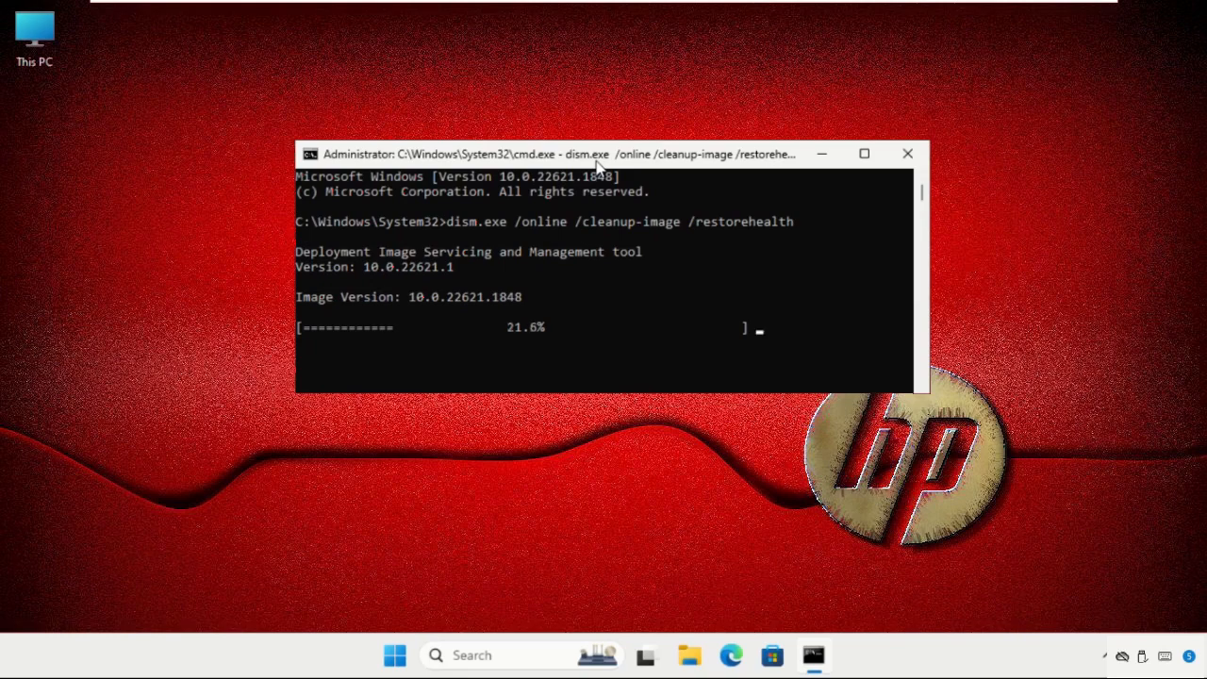
{"action": "left_click", "coordinate": [907, 157]}
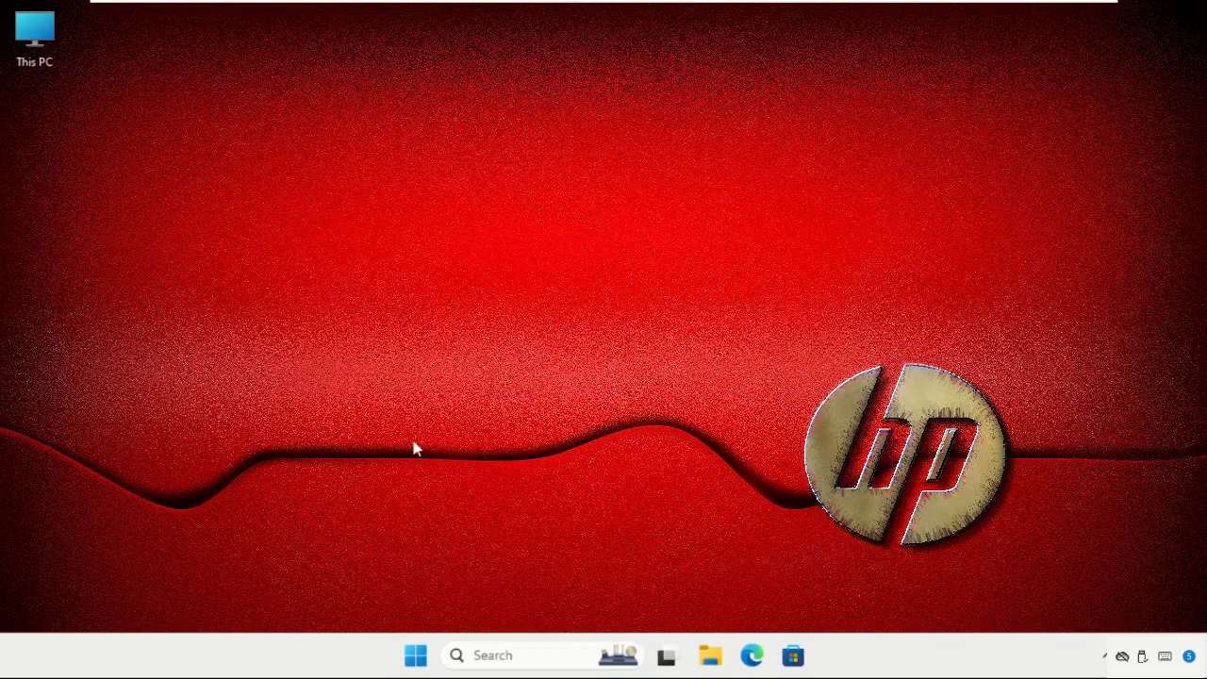